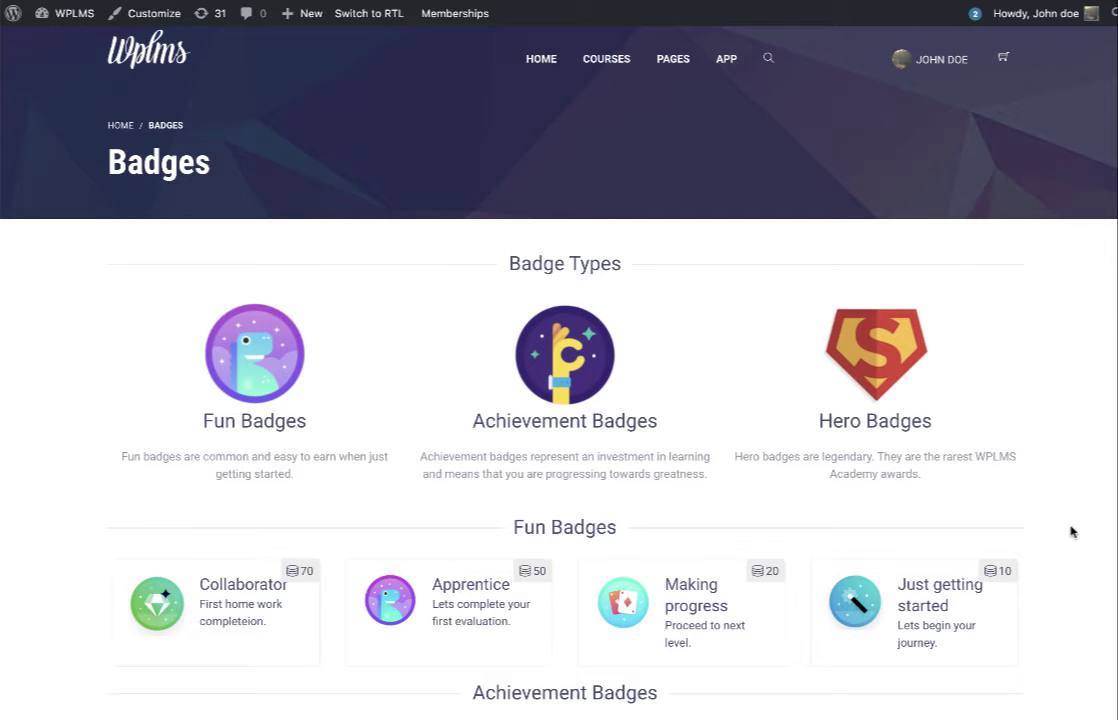
pyautogui.scroll(-1, 1000, 560)
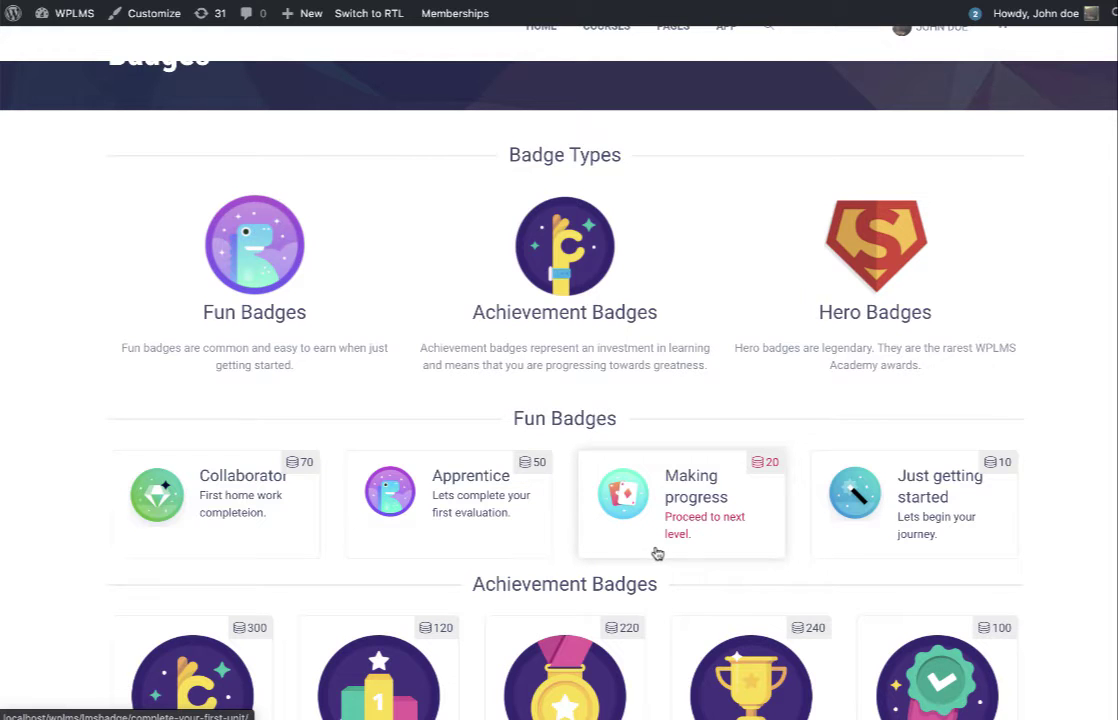
pyautogui.scroll(-1, 435, 497)
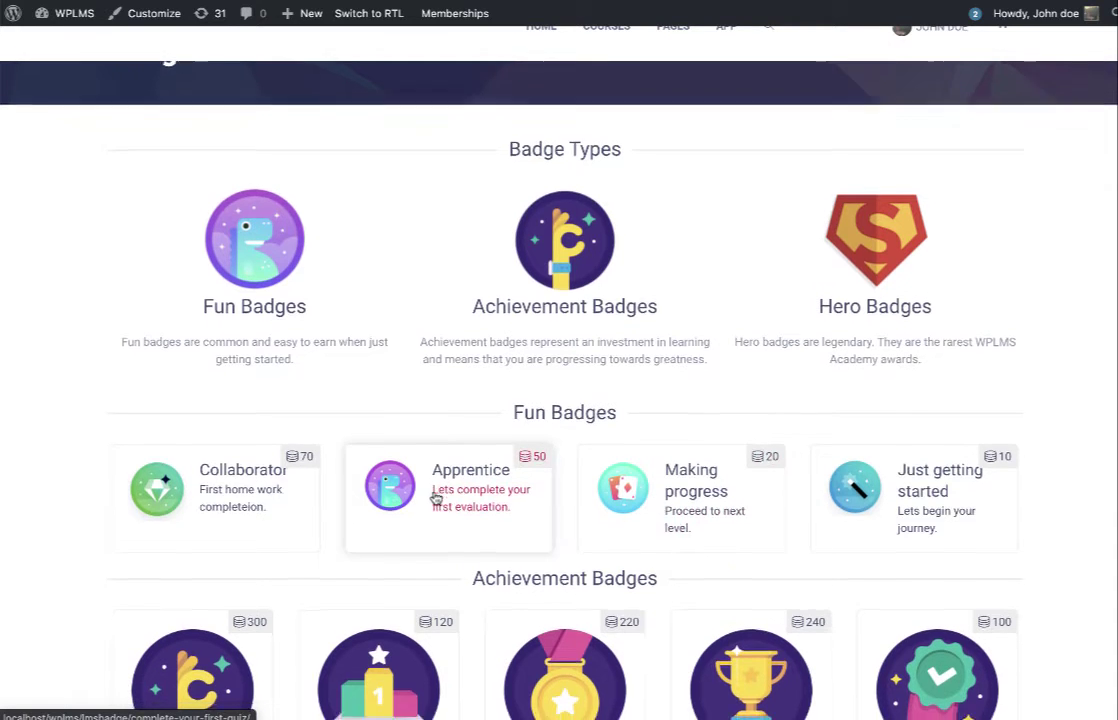
pyautogui.scroll(-6, 435, 497)
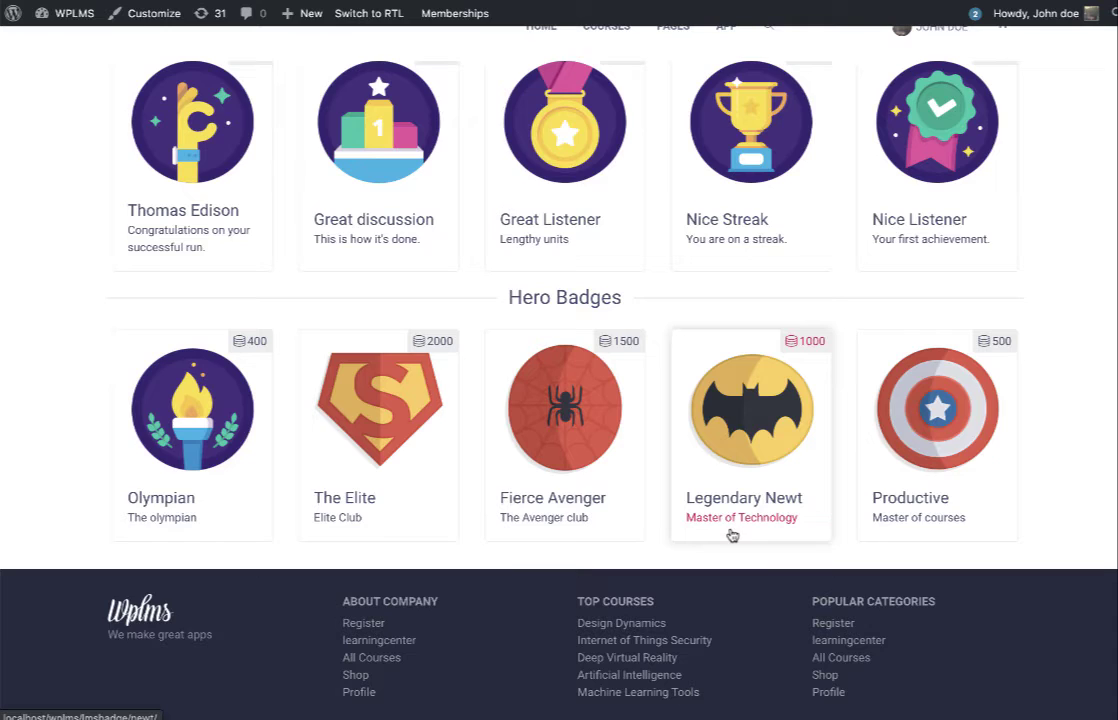
pyautogui.scroll(10, 732, 535)
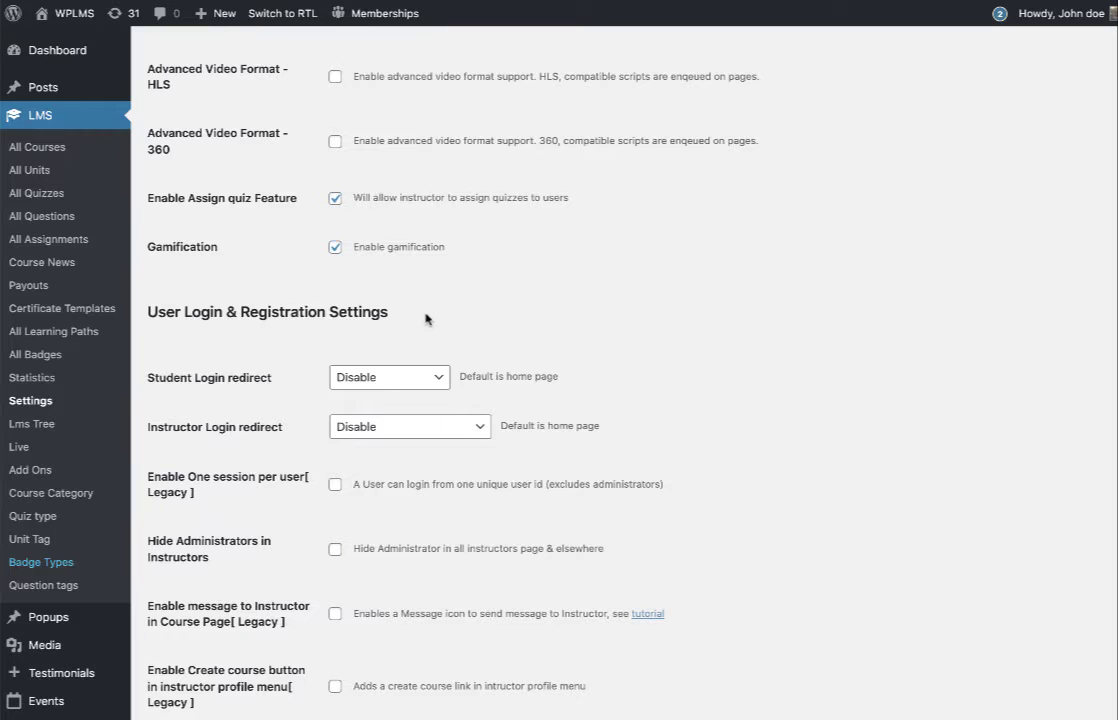
# - Scroll up and down the LMS Settings page to review the gamification options
pyautogui.scroll(2, 437, 335)
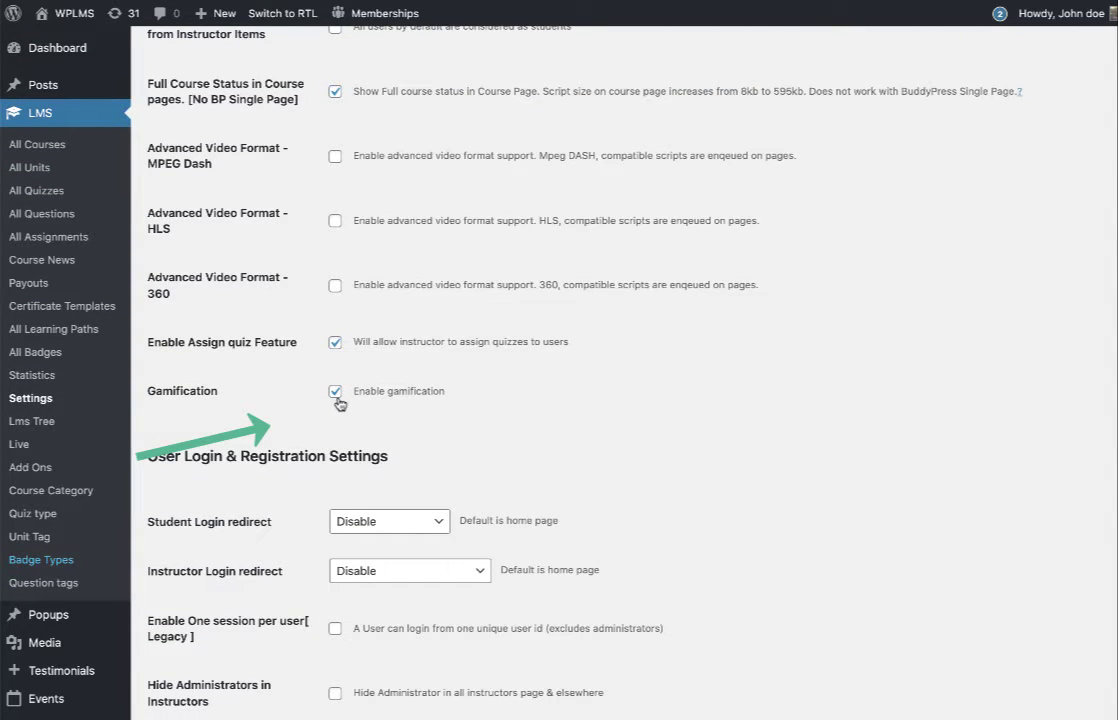
pyautogui.scroll(5, 168, 354)
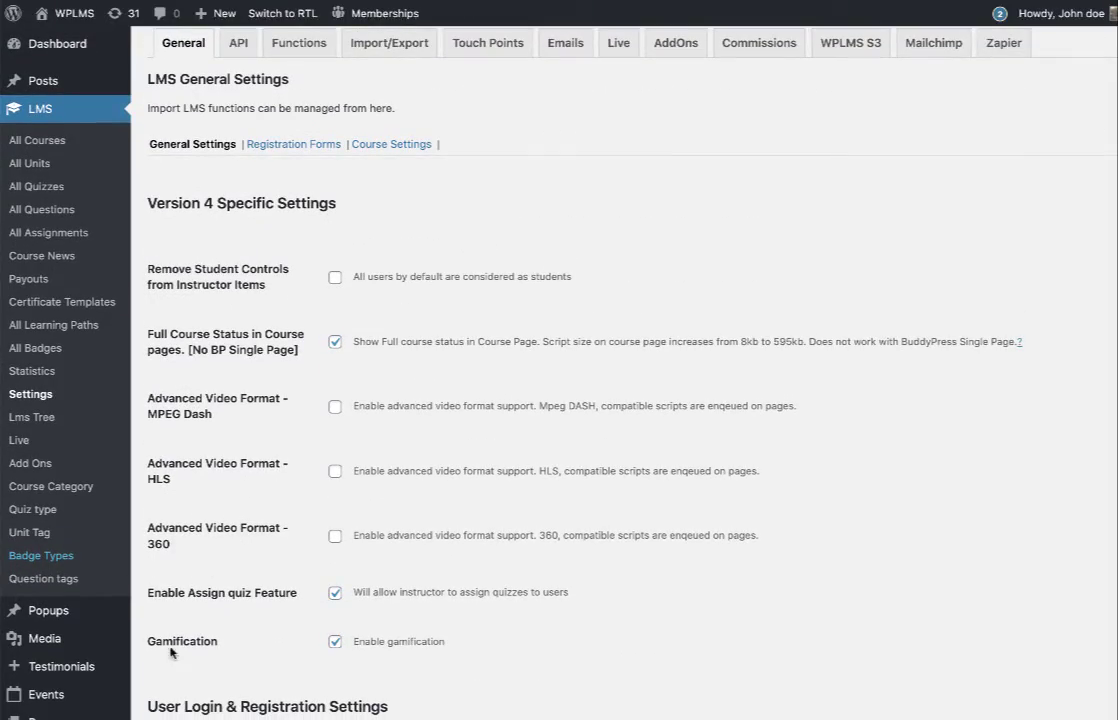
pyautogui.scroll(-20, 350, 650)
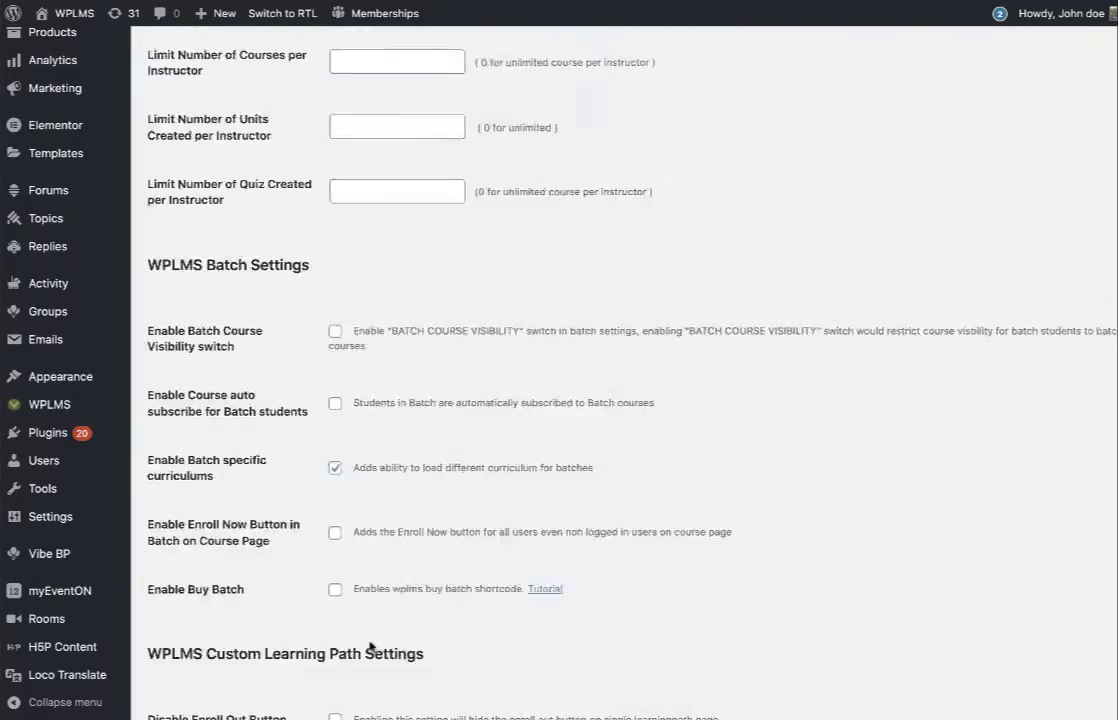
pyautogui.scroll(-20, 237, 688)
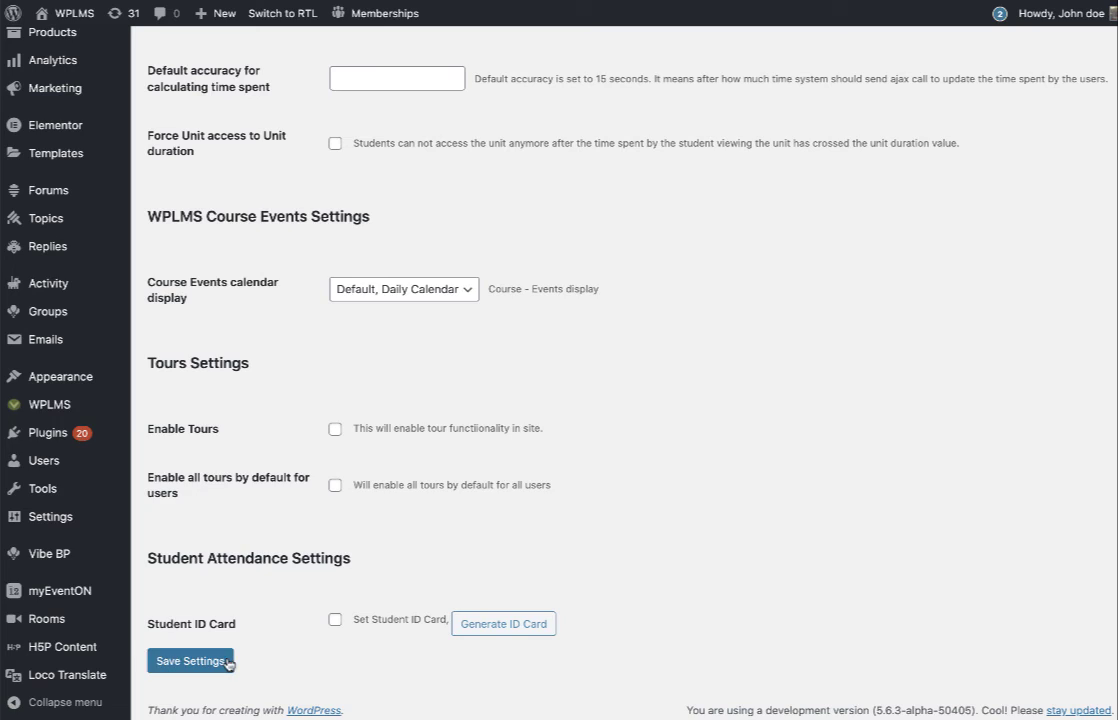
pyautogui.scroll(15, 30, 560)
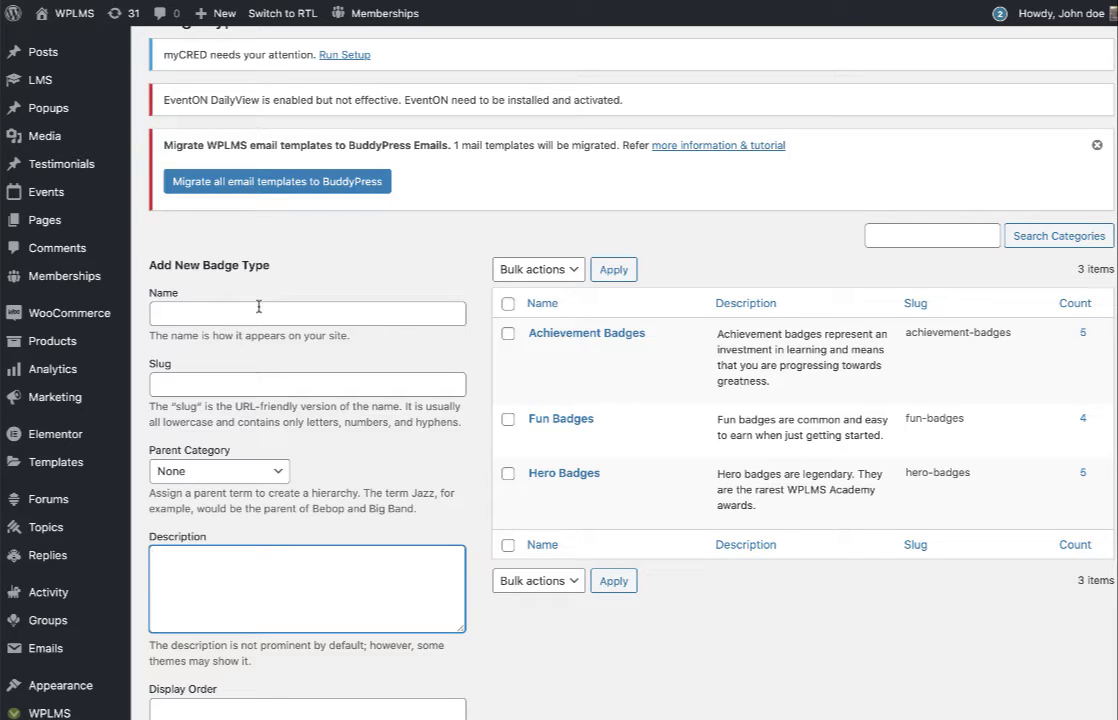
# - Start a new badge type name and look over the existing badge types
pyautogui.click(187, 314)
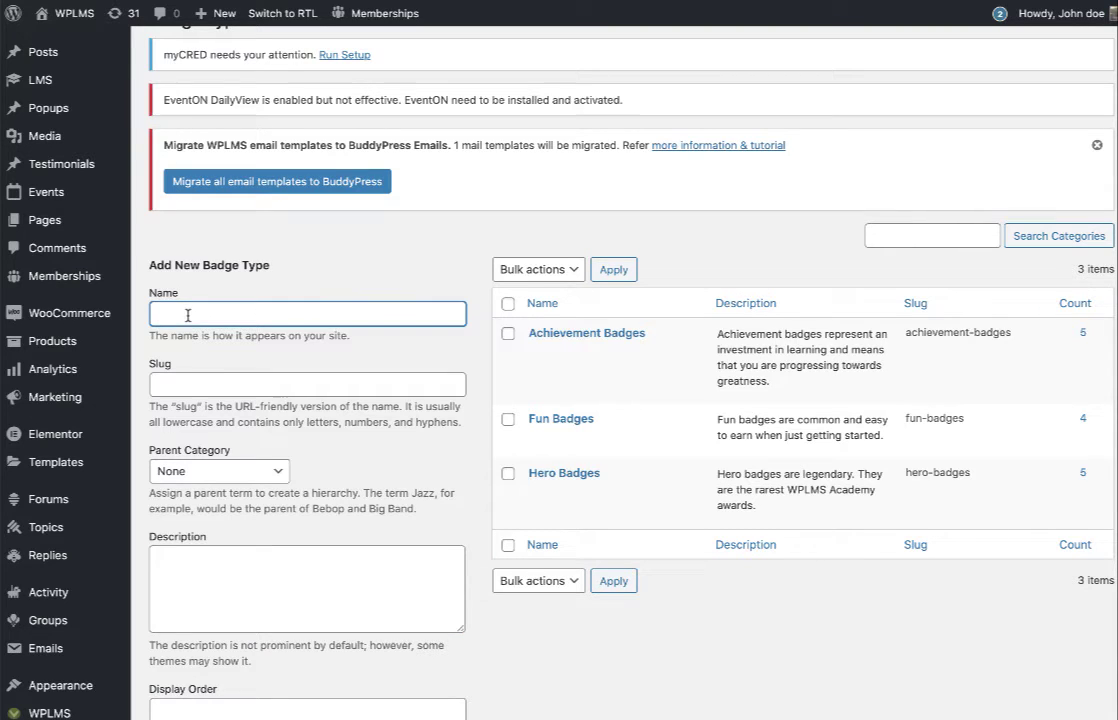
pyautogui.scroll(-2, 187, 424)
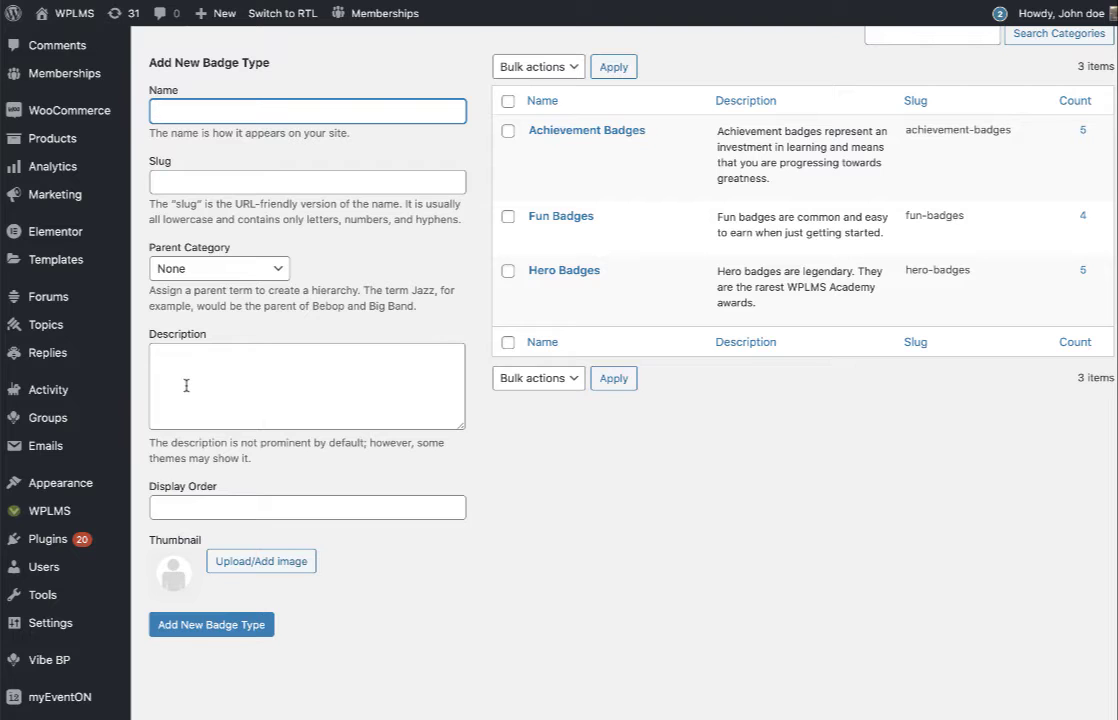
pyautogui.scroll(-1, 232, 437)
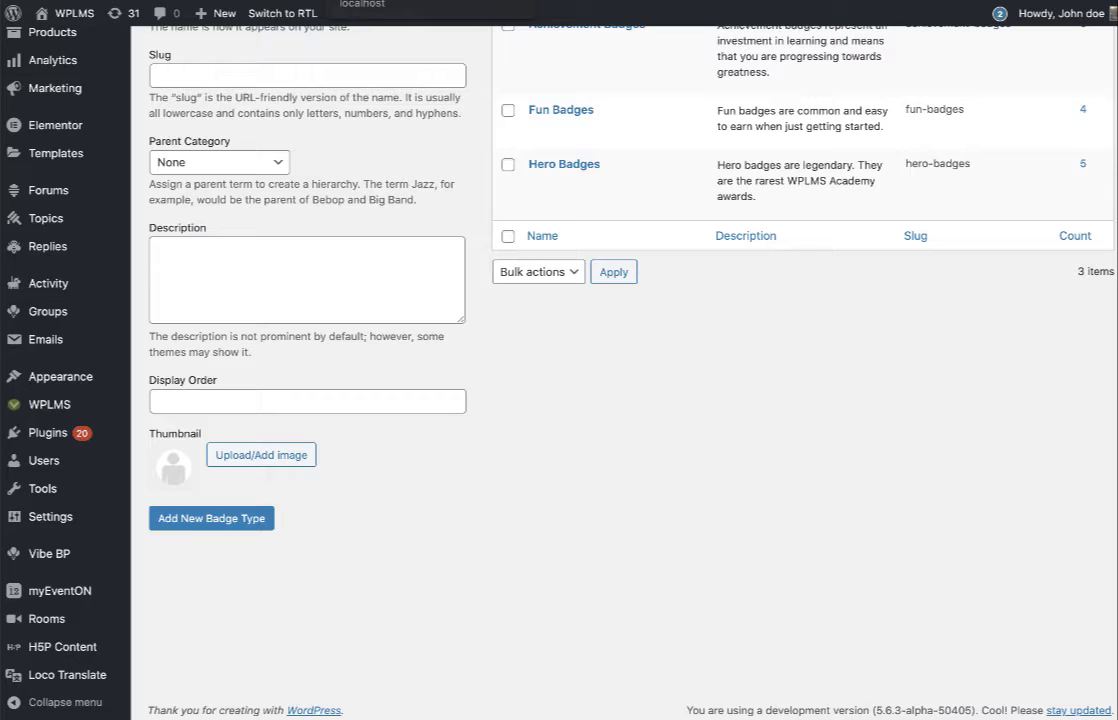
# - Check the lmsbadge slug in the front-end Badges page URL, then open All Badges
pyautogui.click(362, 2)
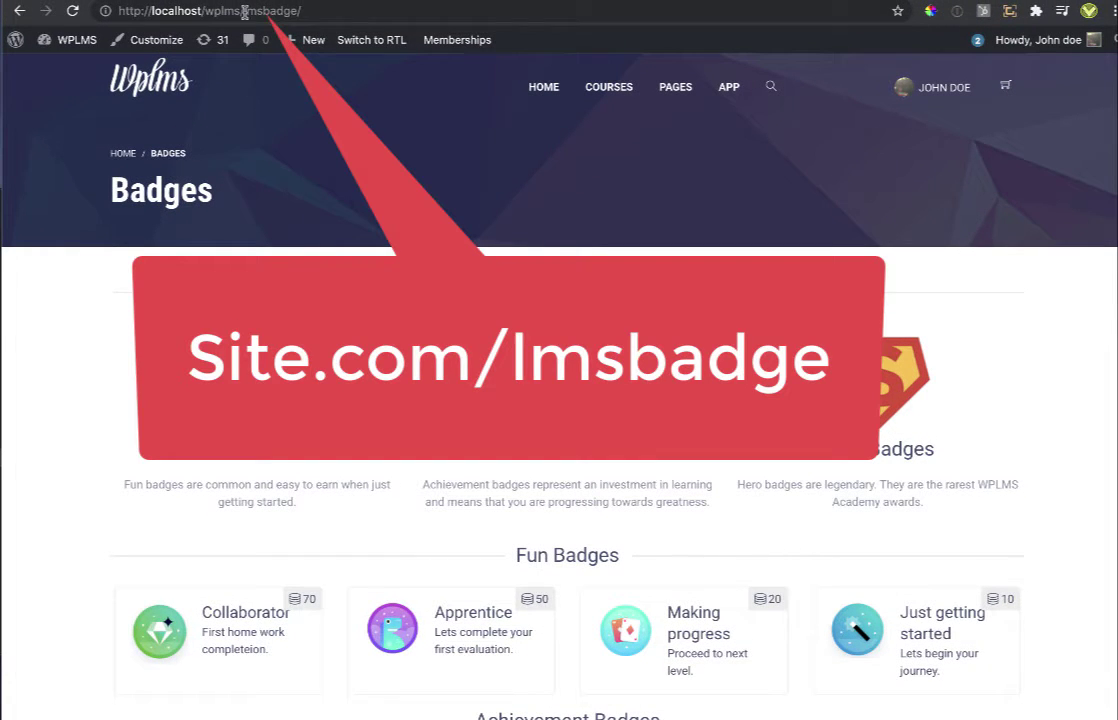
pyautogui.moveTo(243, 11); pyautogui.dragTo(297, 11)
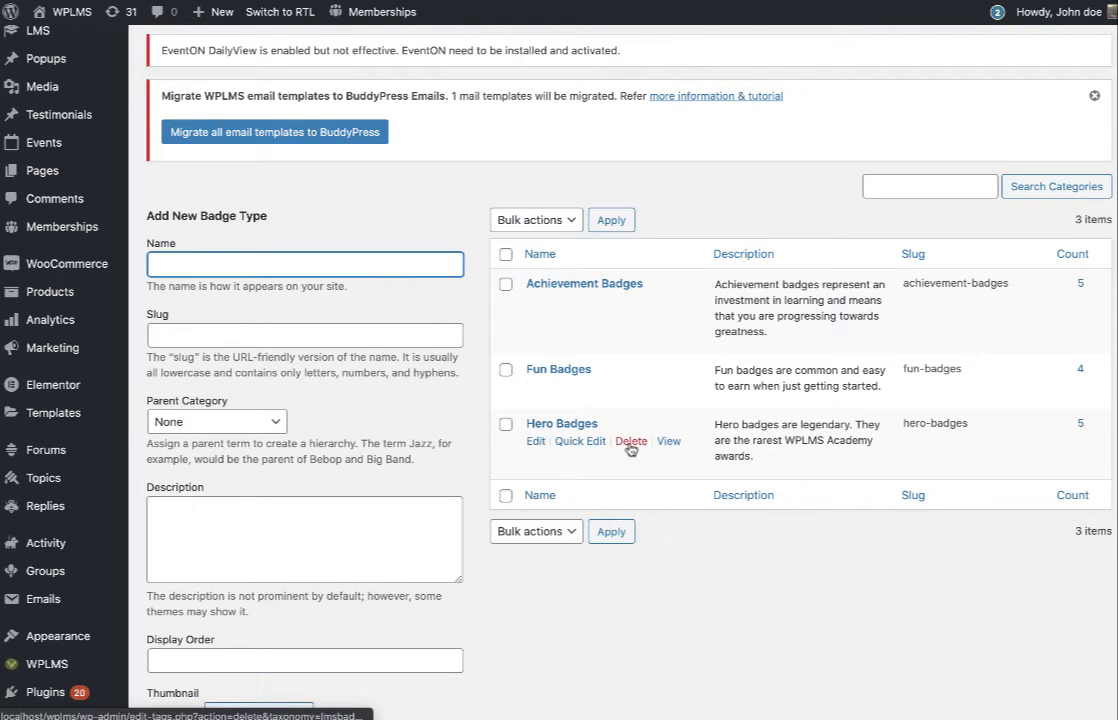
pyautogui.moveTo(45, 30)
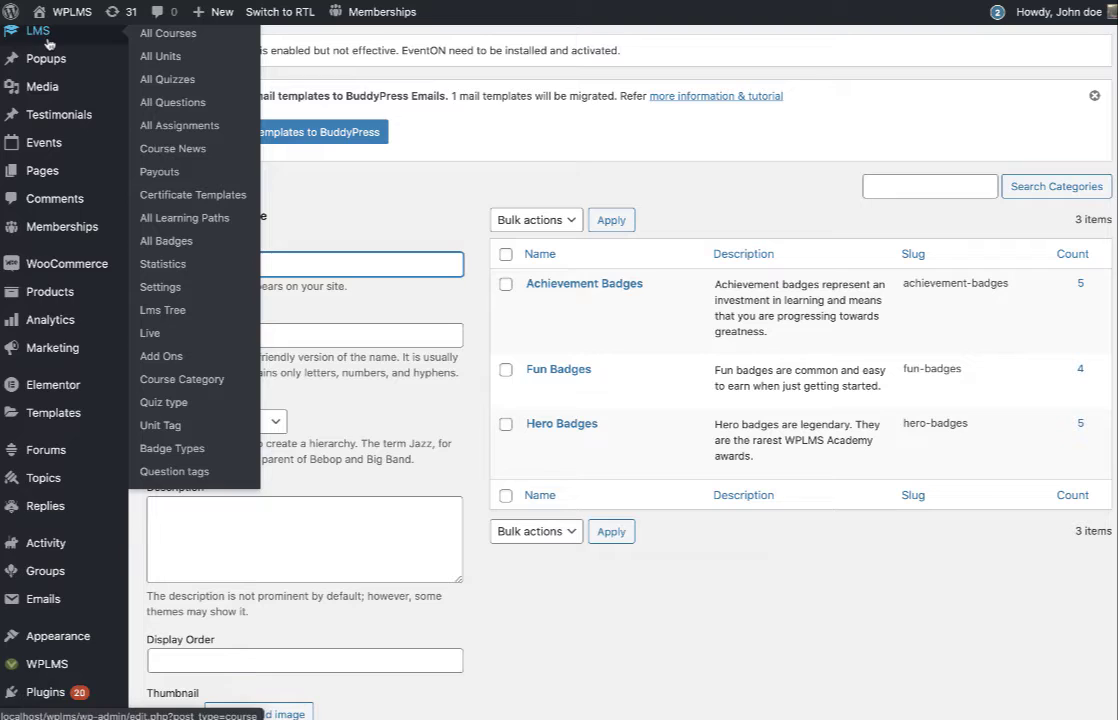
pyautogui.click(155, 242)
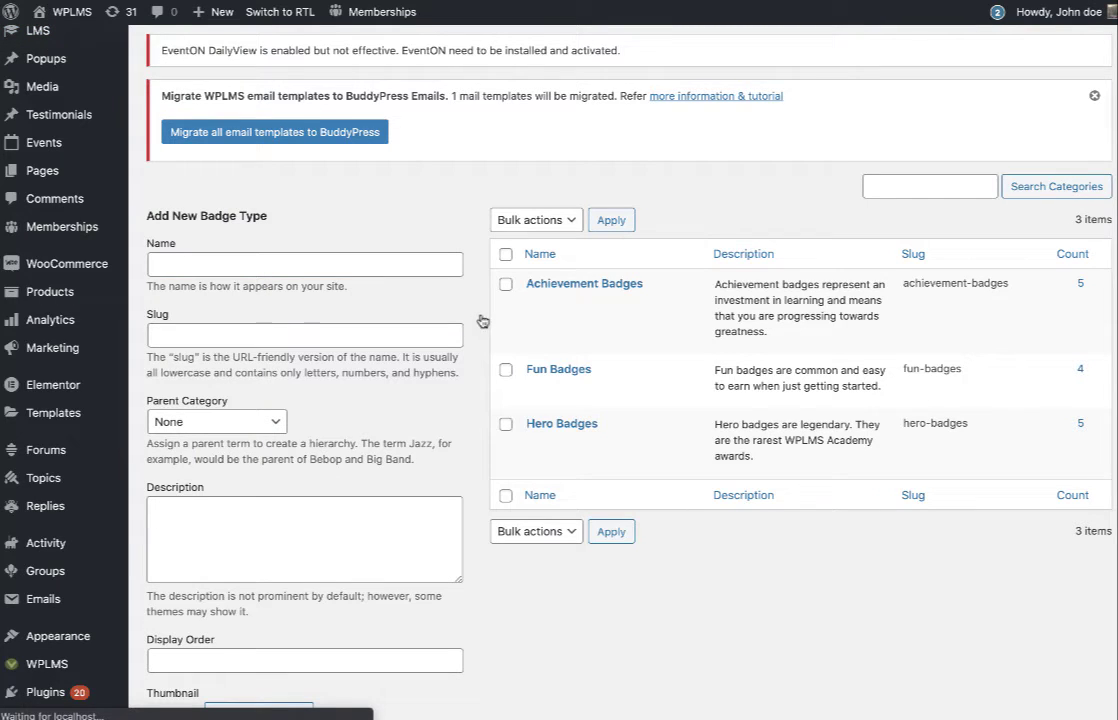
# - Open the Apprentice badge for editing from the All Badges list
pyautogui.scroll(-3, 253, 251)
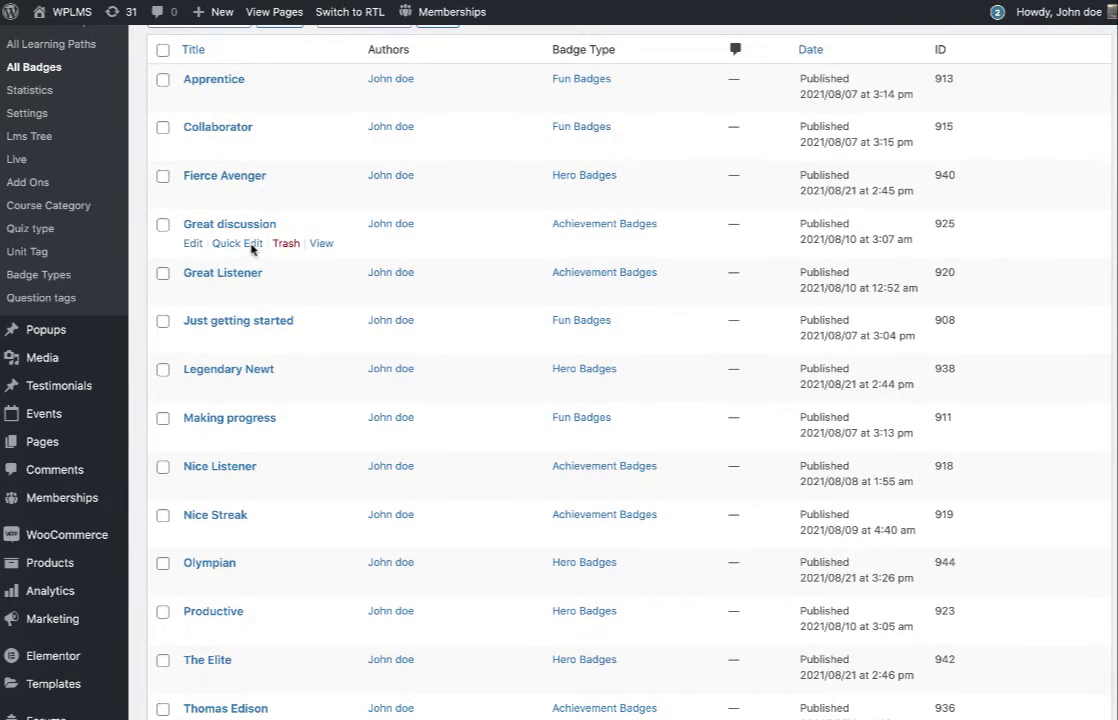
pyautogui.scroll(1, 250, 250)
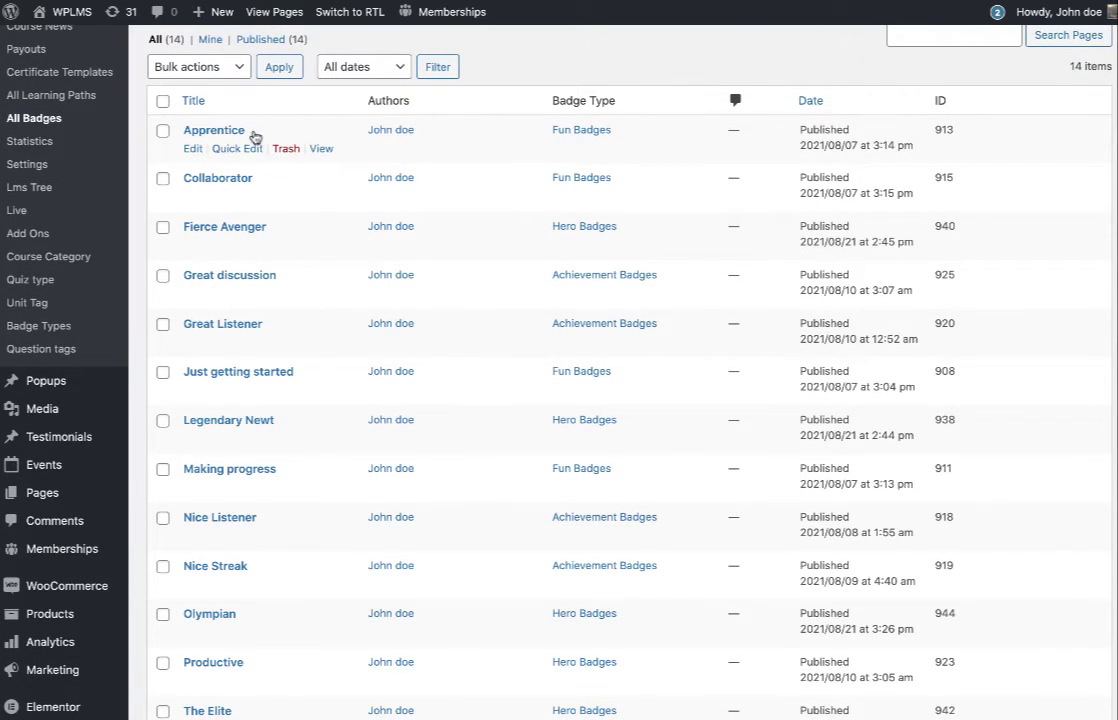
pyautogui.click(193, 149)
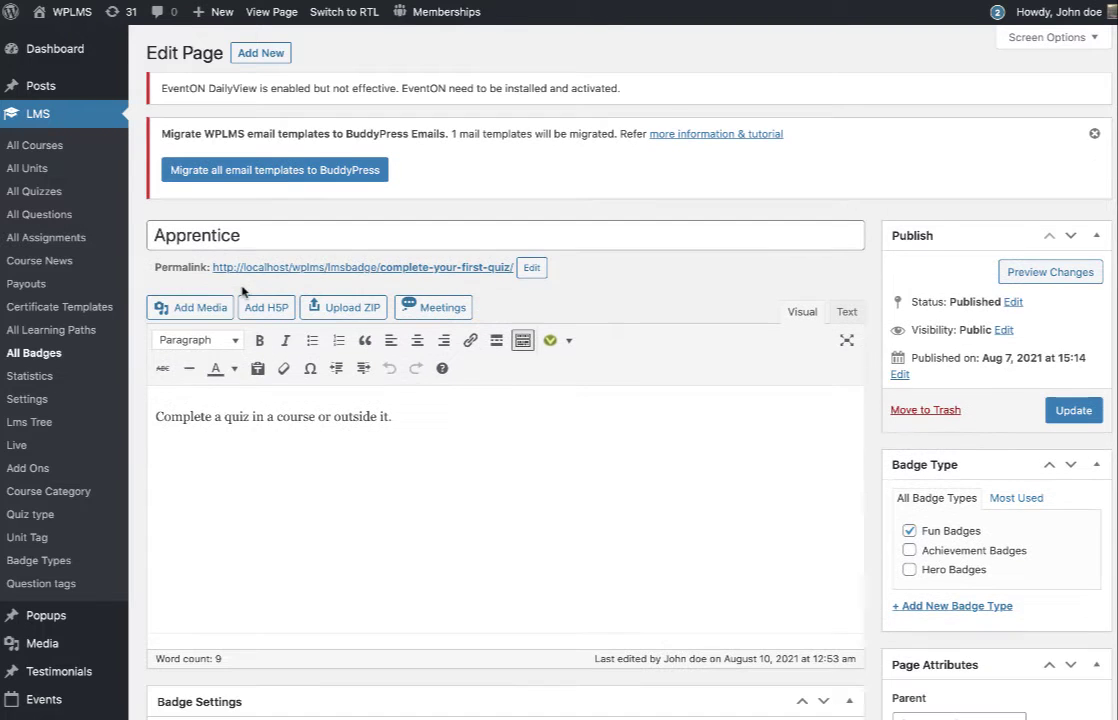
# - Set the Apprentice badge's Badge Points to 50 and review its Custom Fields
pyautogui.scroll(-3, 250, 467)
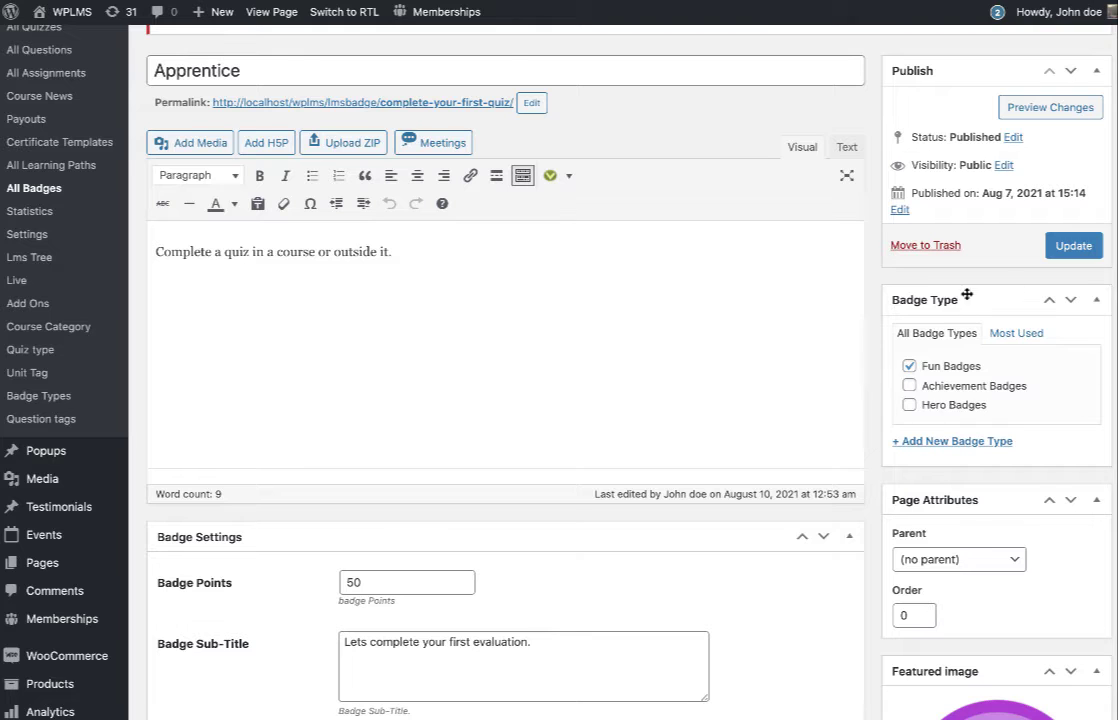
pyautogui.scroll(-1, 915, 370)
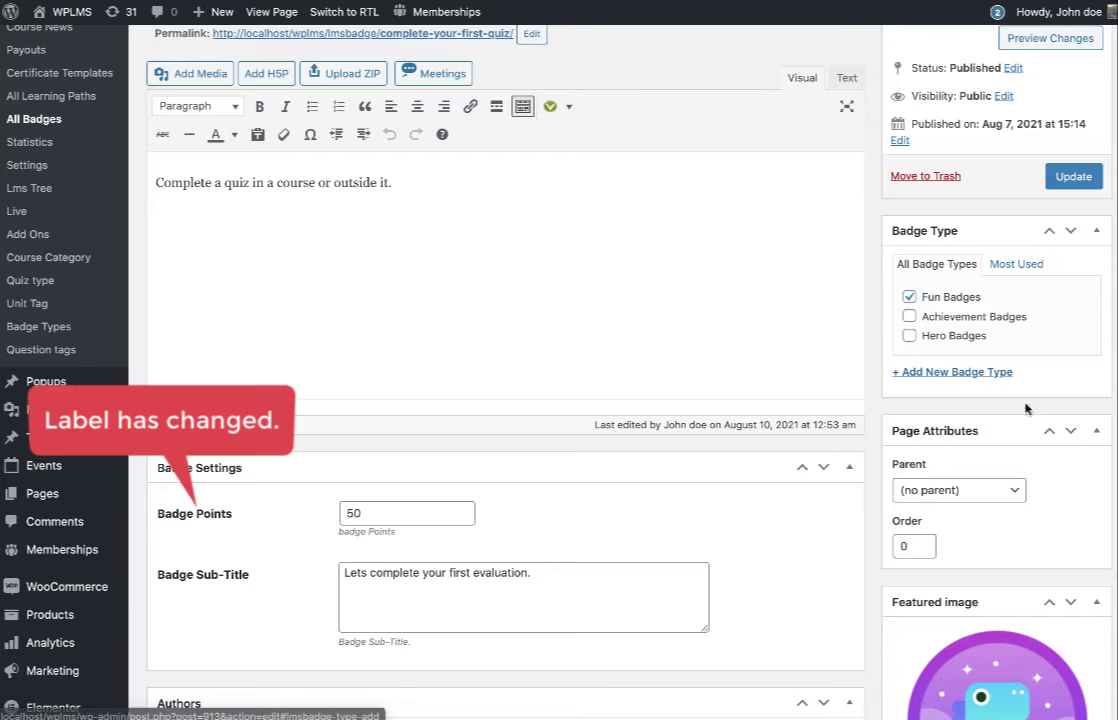
pyautogui.scroll(-3, 1003, 390)
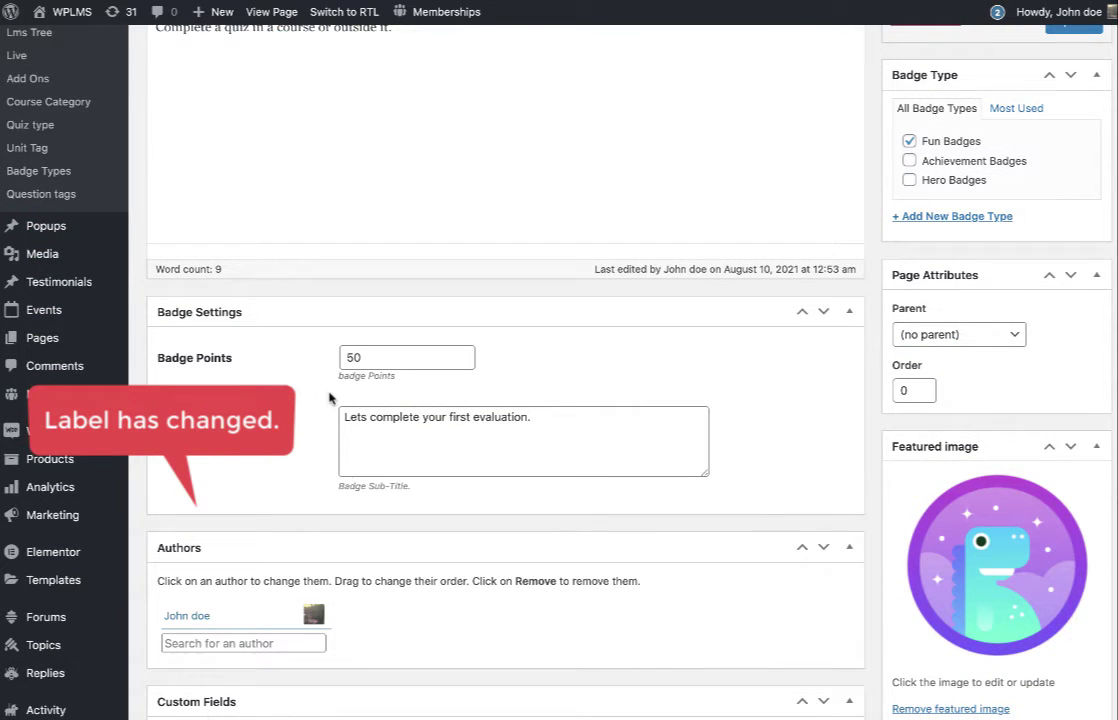
pyautogui.click(383, 357)
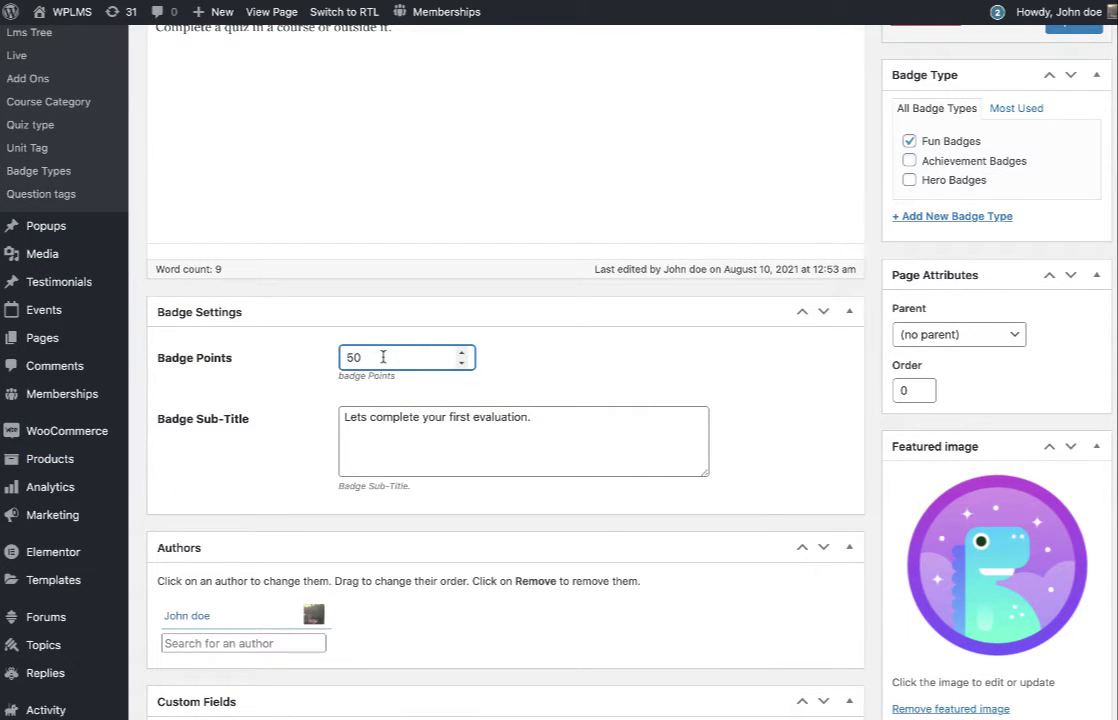
pyautogui.scroll(-3, 423, 447)
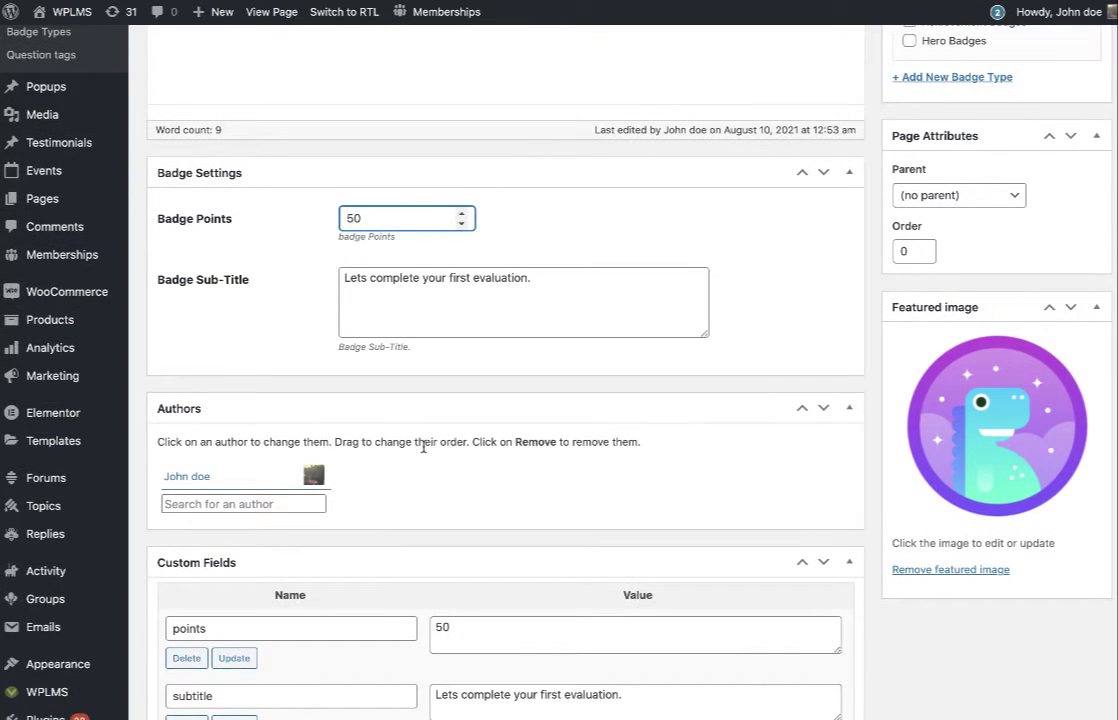
pyautogui.scroll(-3, 564, 347)
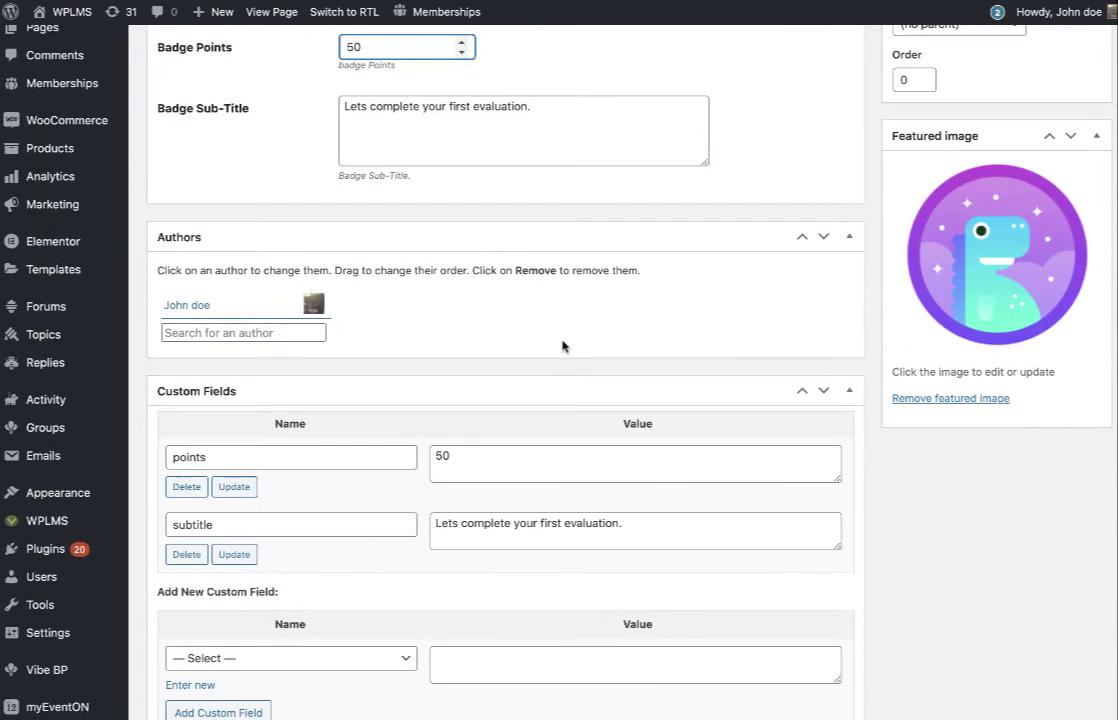
pyautogui.scroll(15, 731, 367)
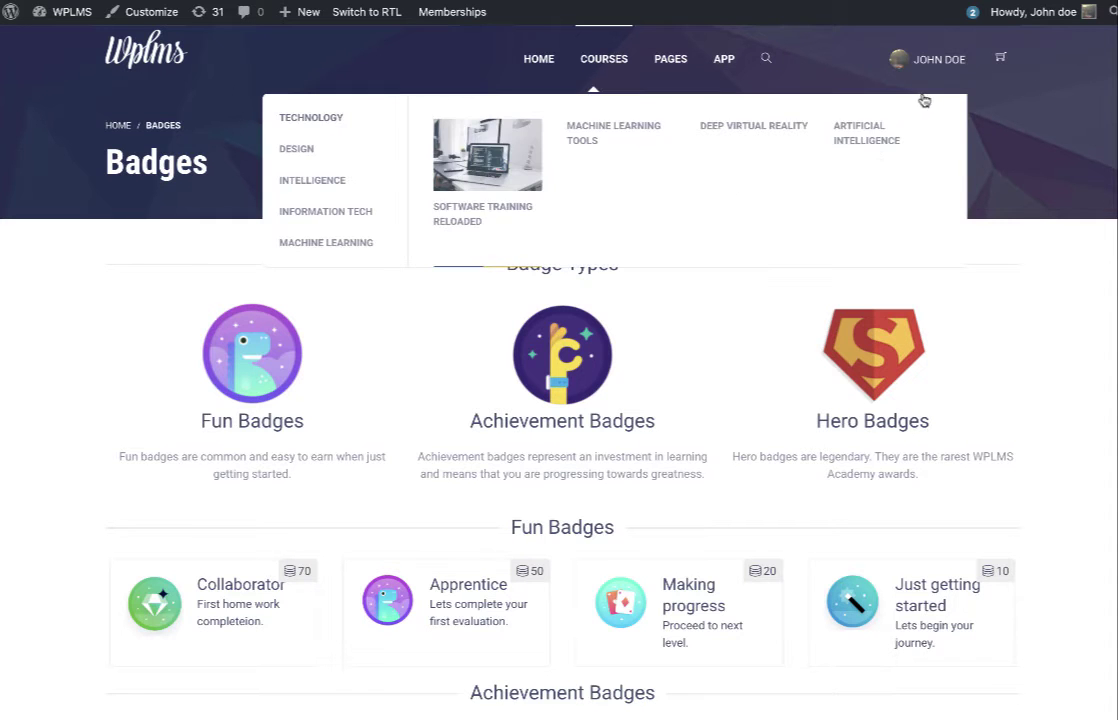
# - Open Buiding Test Course from Manage Courses in the WPLMS app and start editing it
pyautogui.moveTo(925, 60)
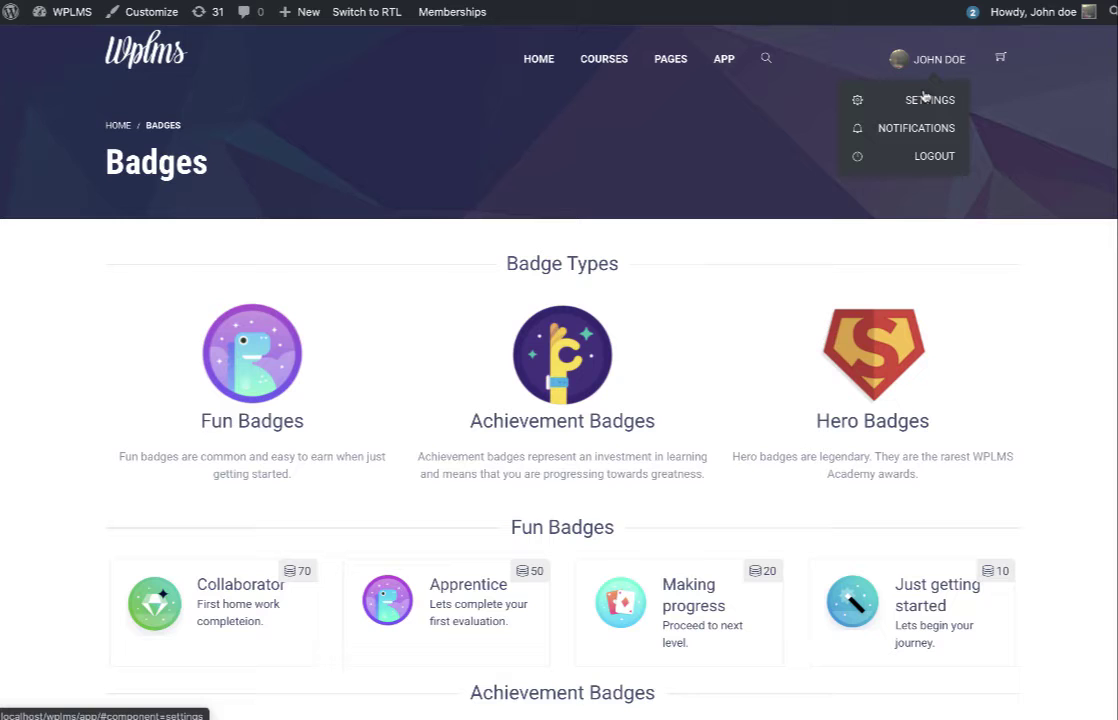
pyautogui.click(925, 99)
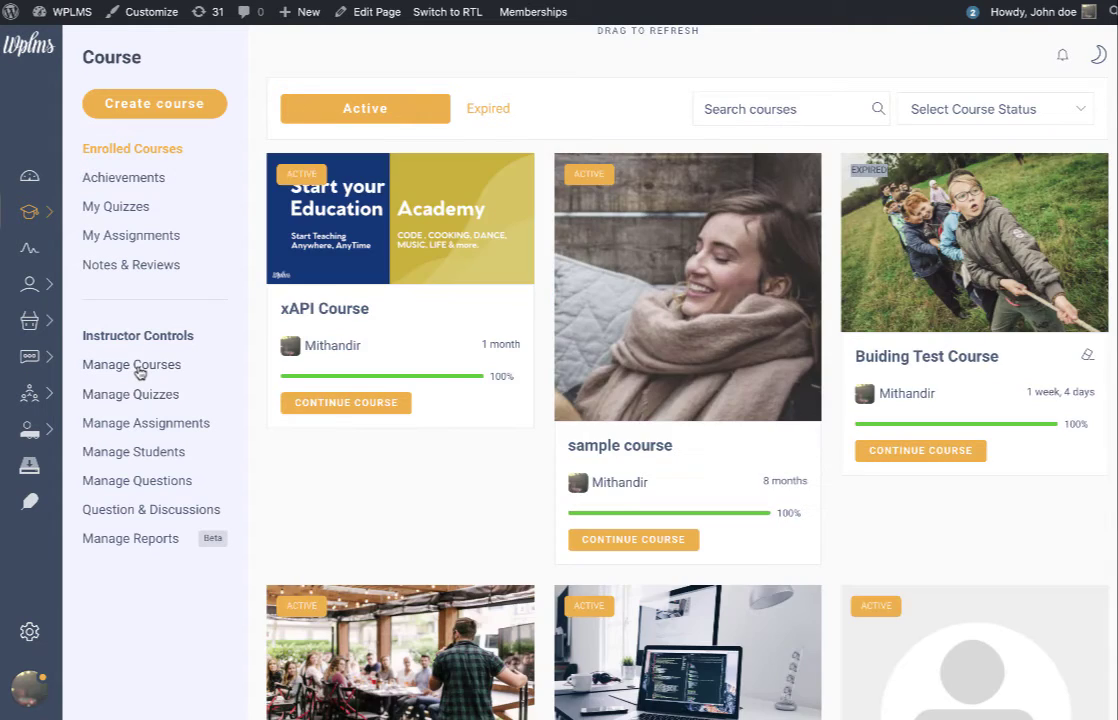
pyautogui.click(140, 369)
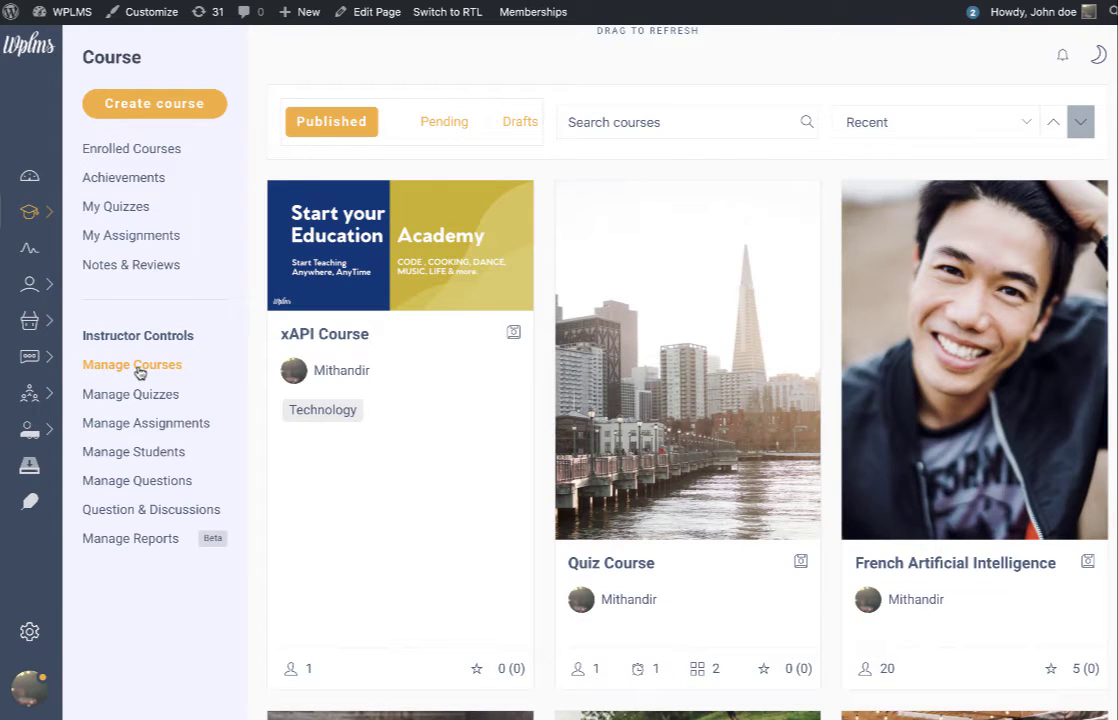
pyautogui.click(459, 417)
pyautogui.click(1010, 254)
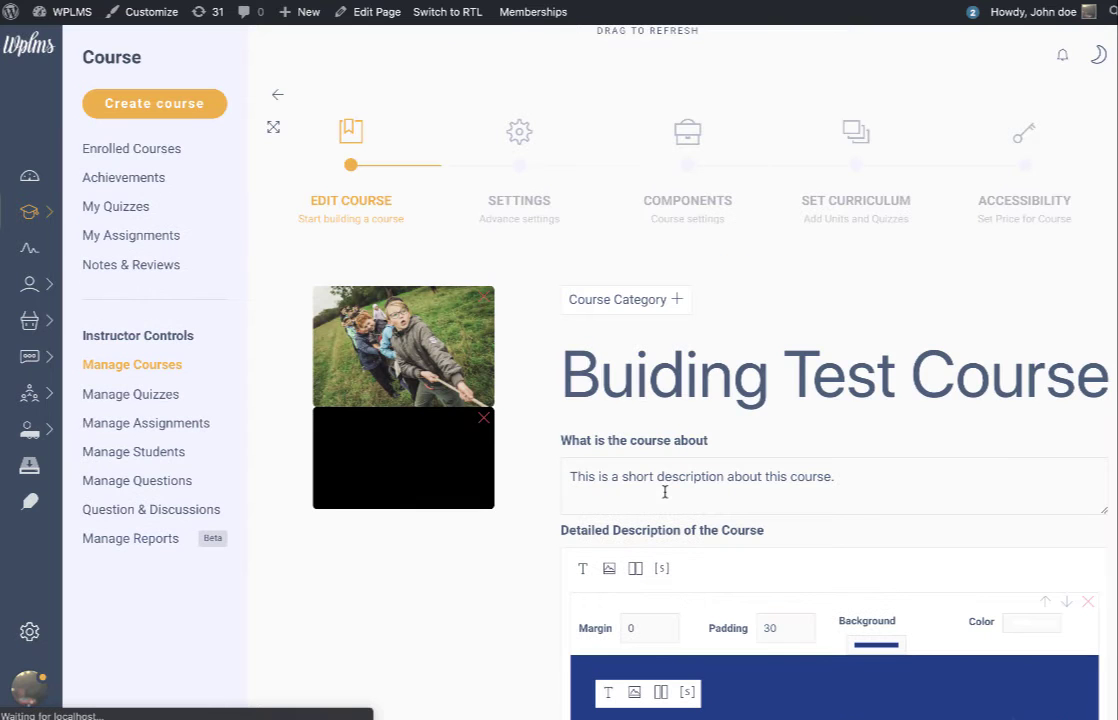
# - Step past the course components and curriculum to the Accessibility settings
pyautogui.click(689, 200)
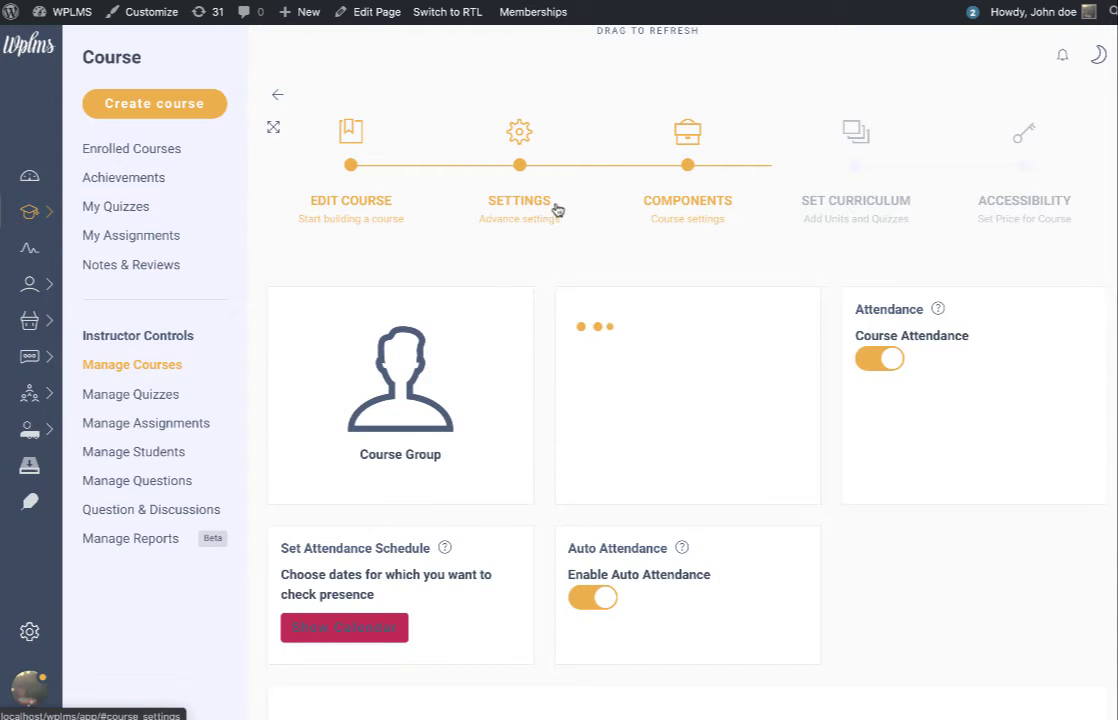
pyautogui.click(854, 201)
pyautogui.scroll(-2, 731, 414)
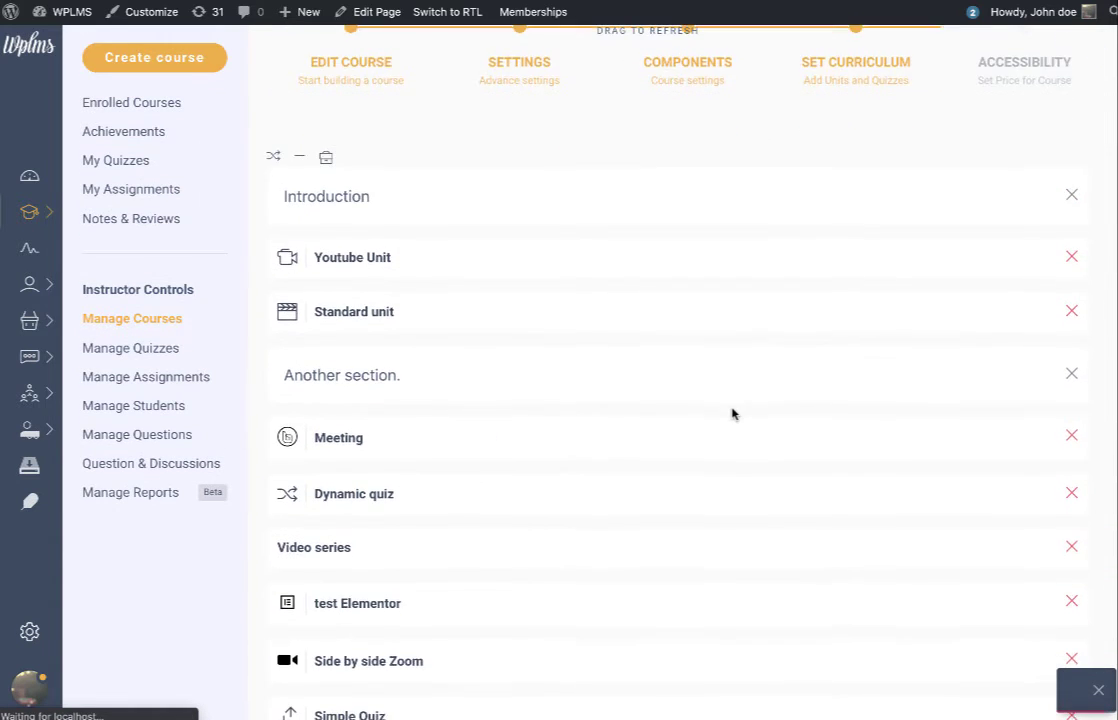
pyautogui.scroll(-2, 731, 414)
pyautogui.scroll(1, 731, 414)
pyautogui.scroll(-1, 731, 414)
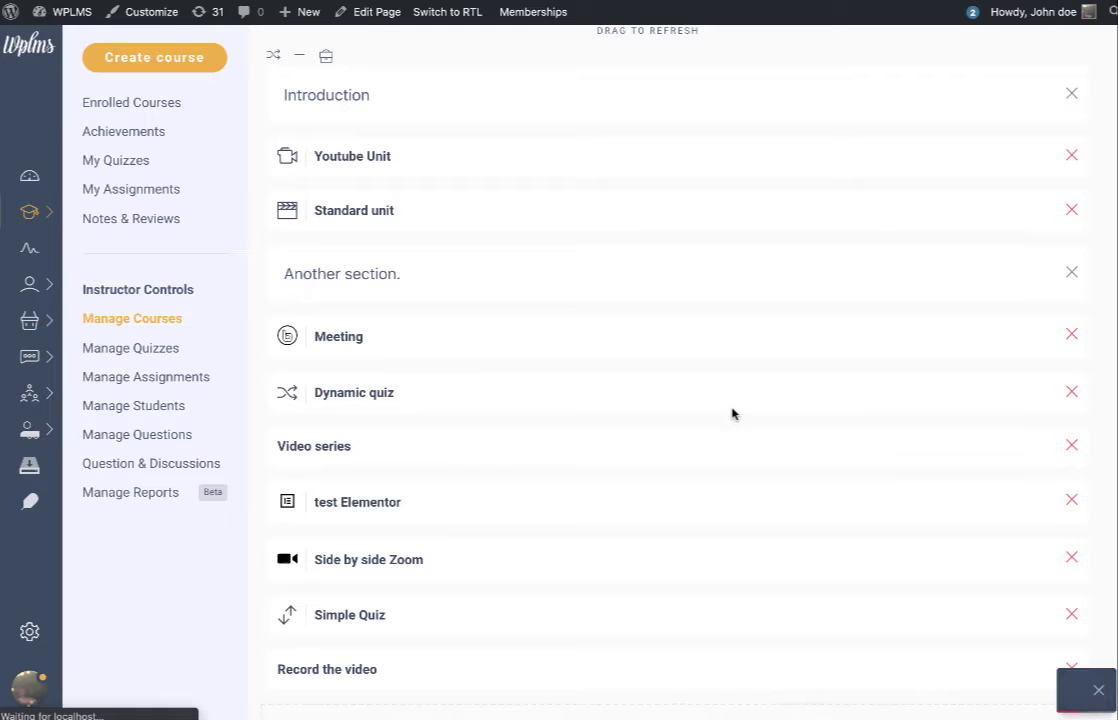
pyautogui.scroll(3, 826, 359)
pyautogui.click(1013, 184)
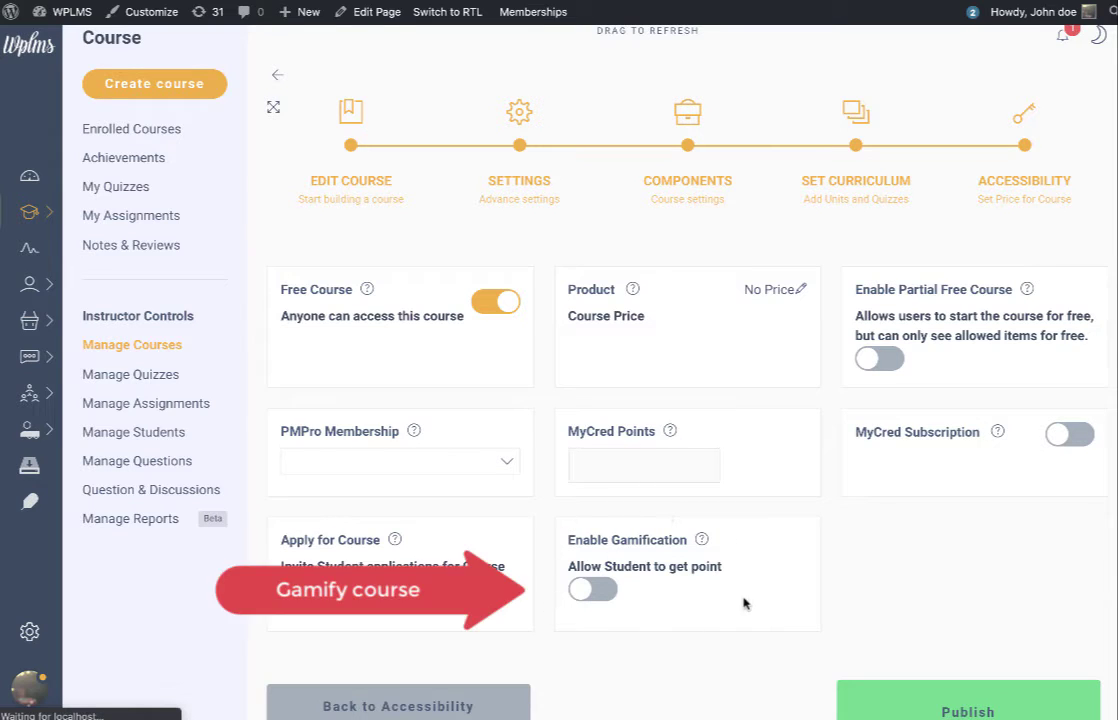
# - Turn on Enable Gamification and give the Youtube Unit 5 points
pyautogui.click(595, 590)
pyautogui.scroll(-2, 730, 600)
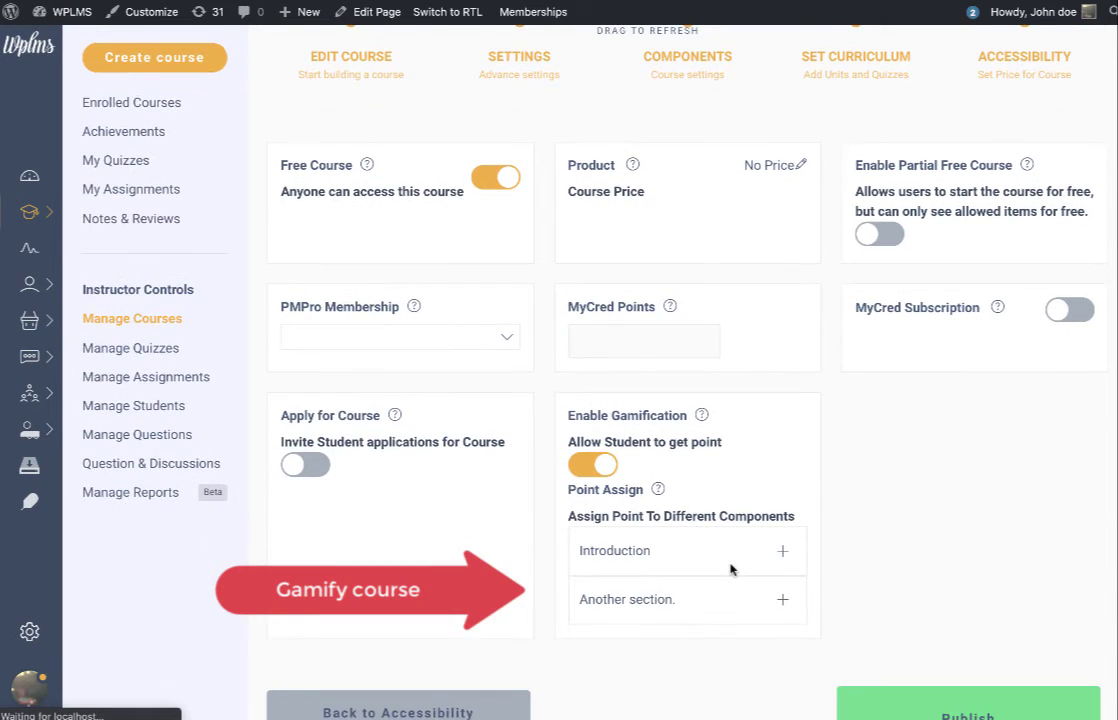
pyautogui.click(781, 552)
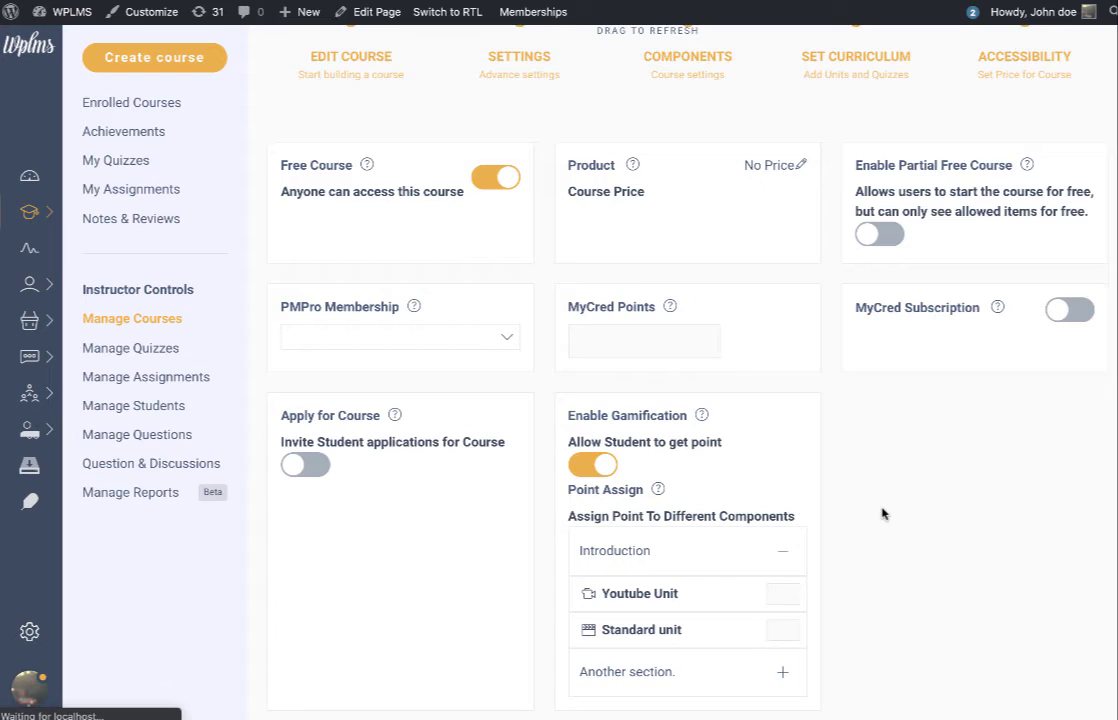
pyautogui.scroll(-1, 840, 525)
pyautogui.click(790, 539)
pyautogui.click(791, 537)
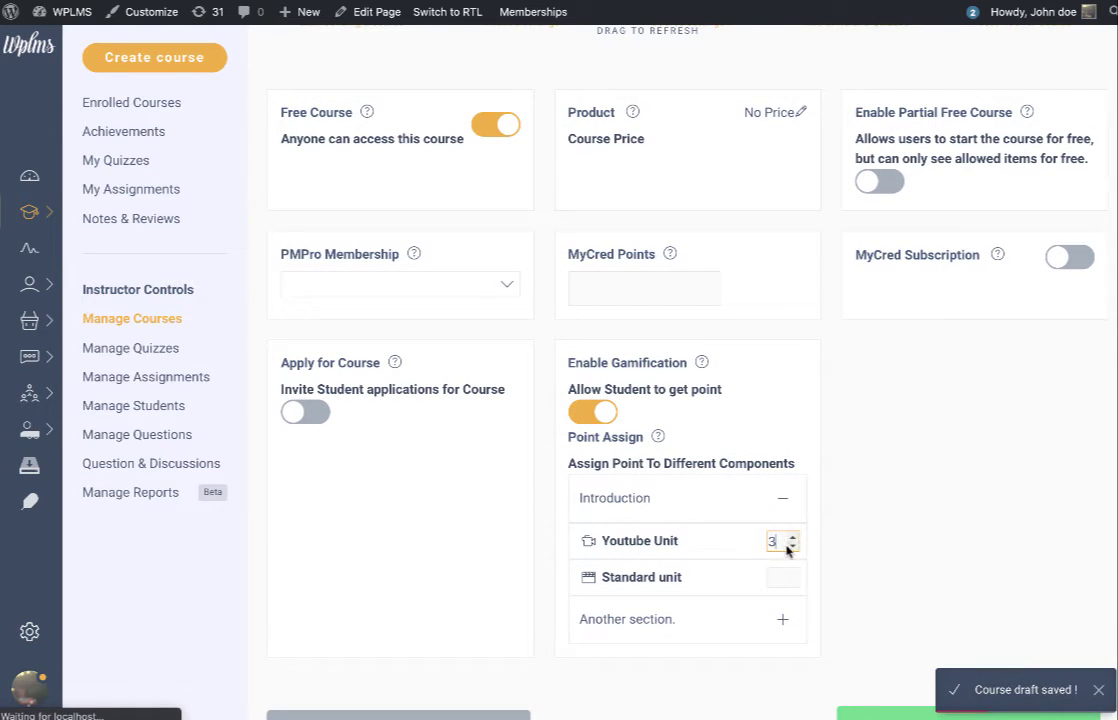
pyautogui.click(792, 538)
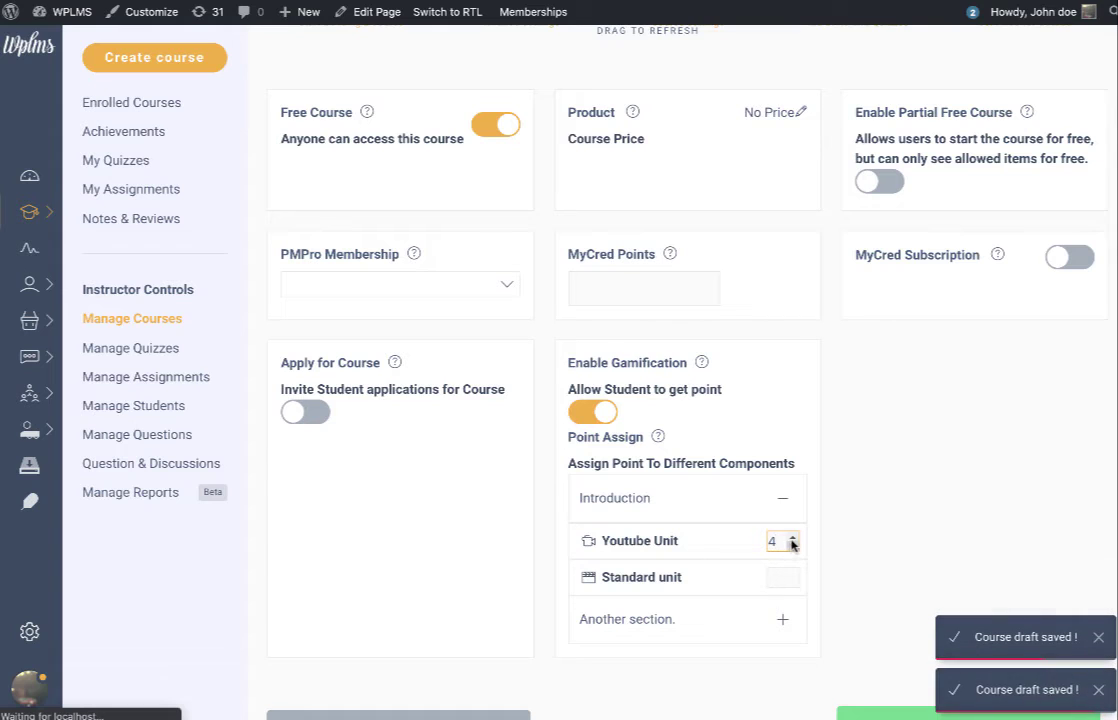
pyautogui.click(791, 537)
# - Give Standard unit and Record the video 5 points, then review Another section's points
pyautogui.click(783, 577)
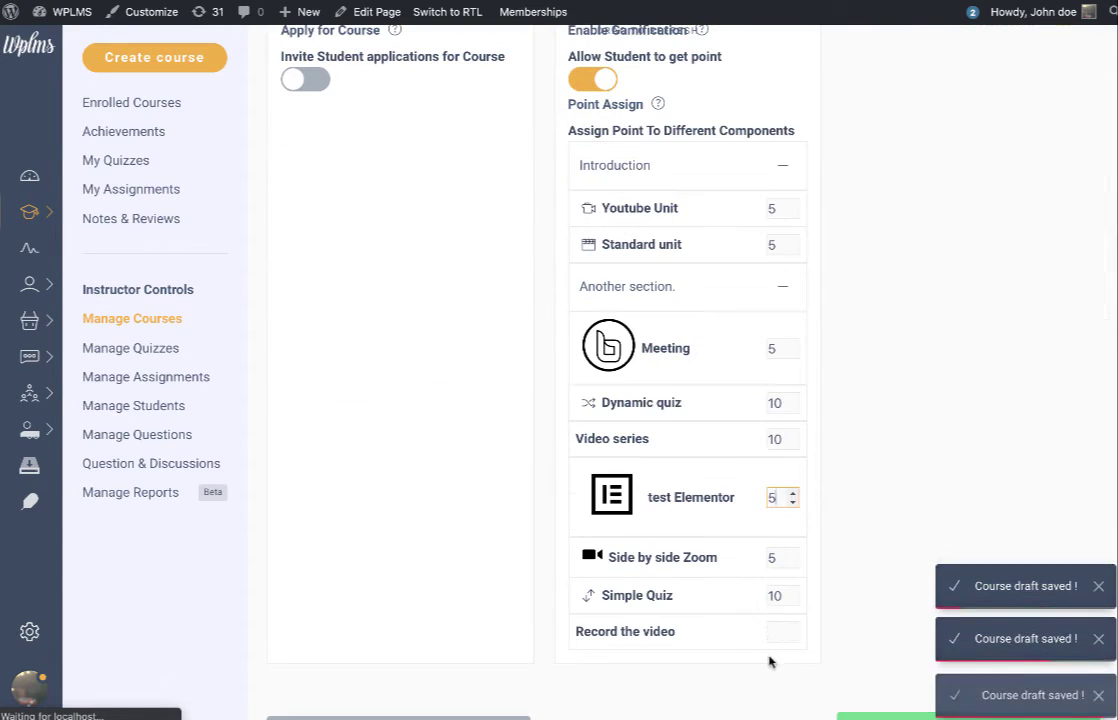
pyautogui.click(783, 631)
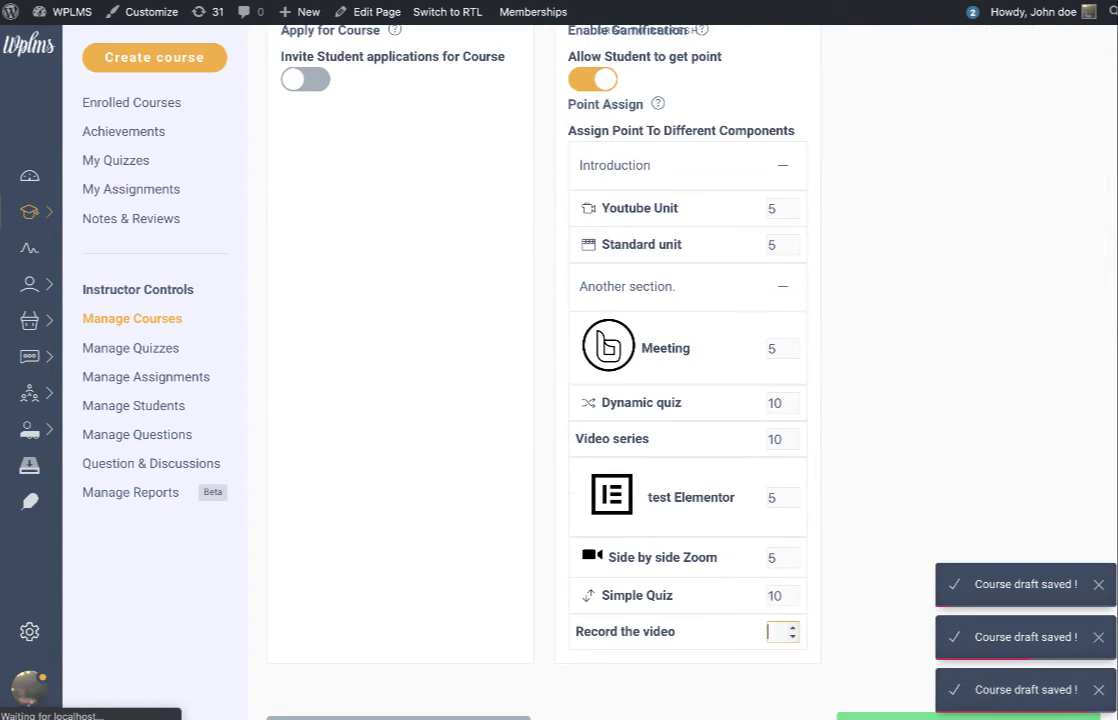
pyautogui.write('5')
pyautogui.scroll(1, 861, 504)
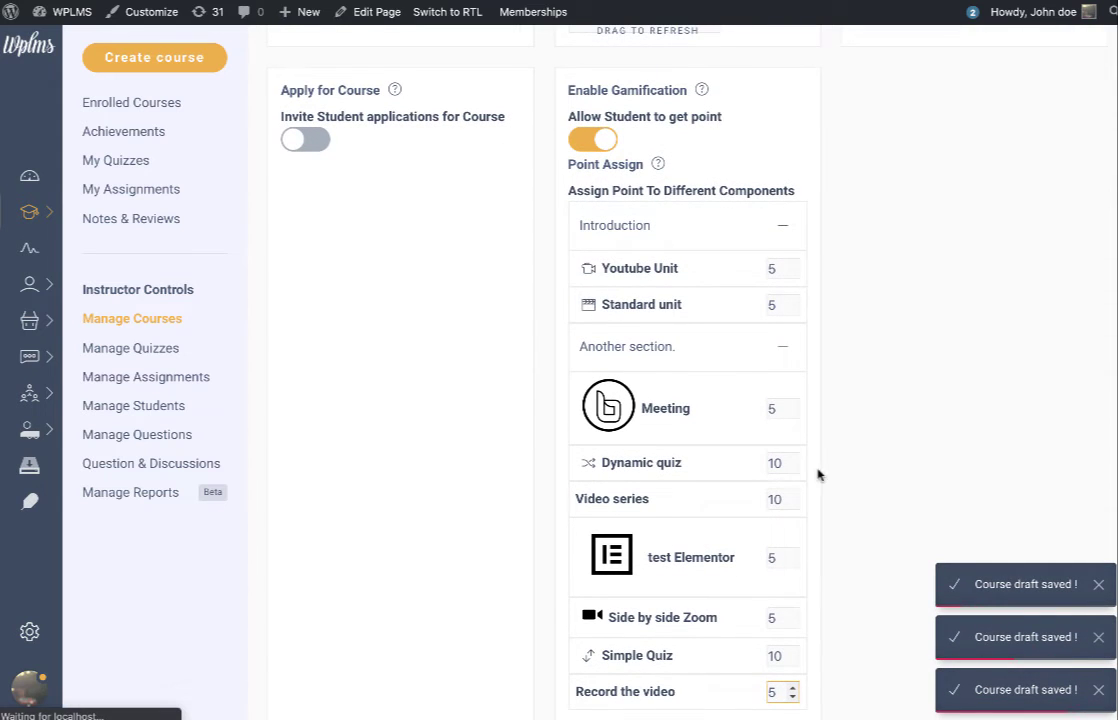
pyautogui.click(784, 346)
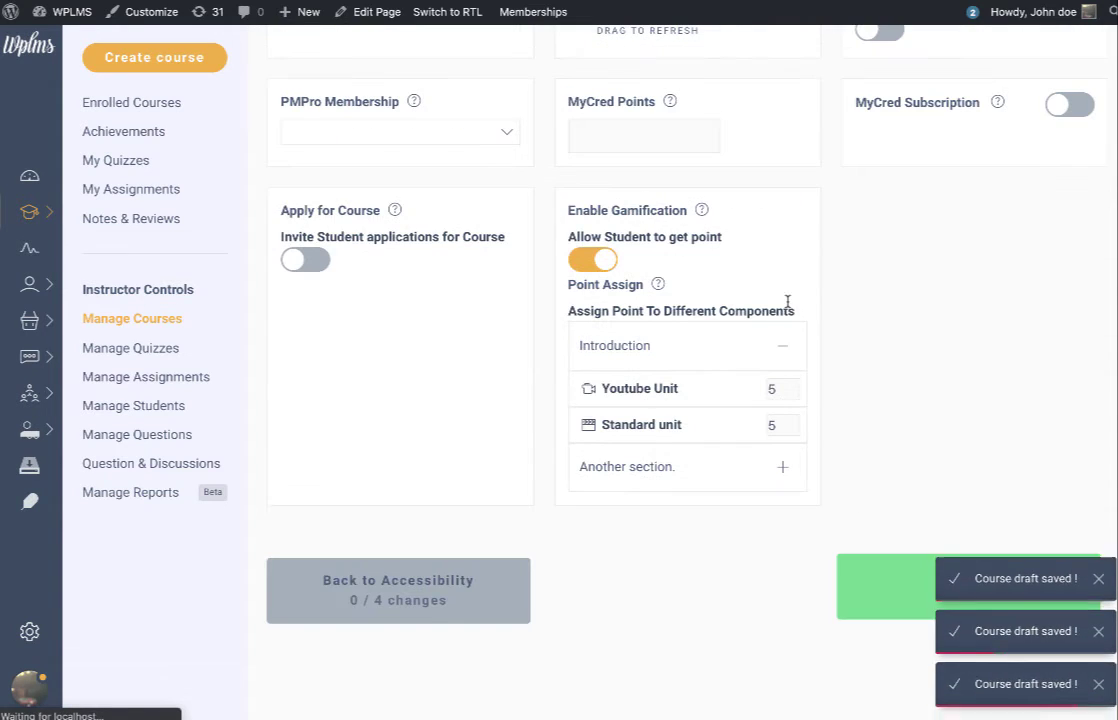
pyautogui.click(783, 345)
pyautogui.click(781, 467)
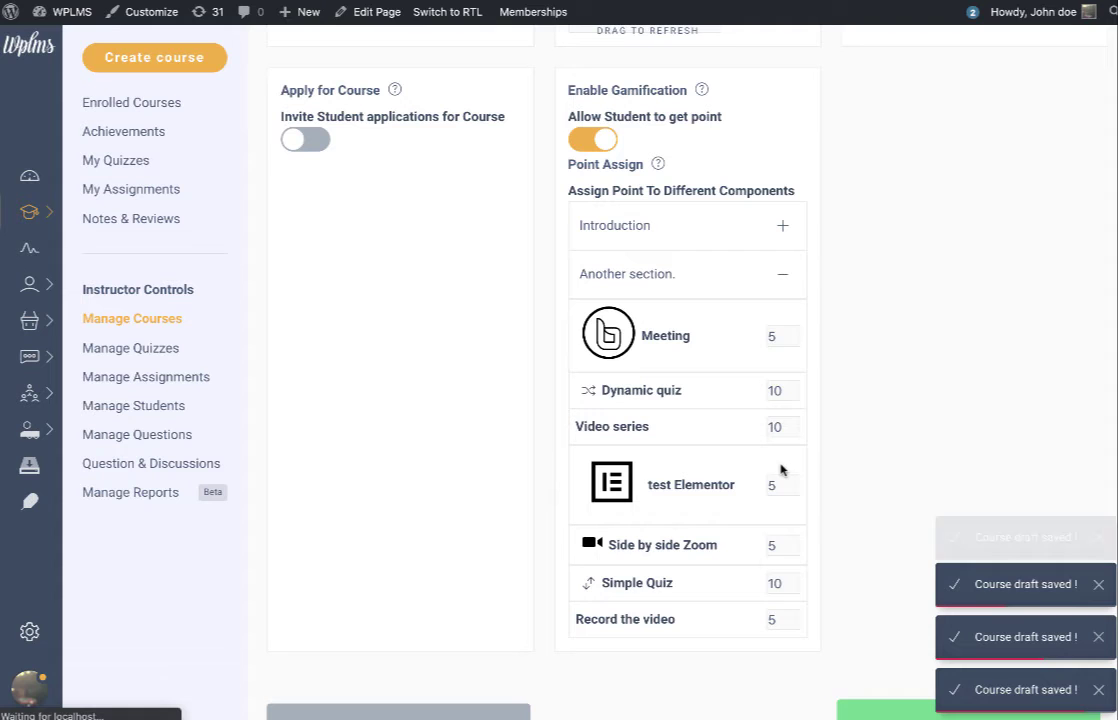
pyautogui.click(782, 278)
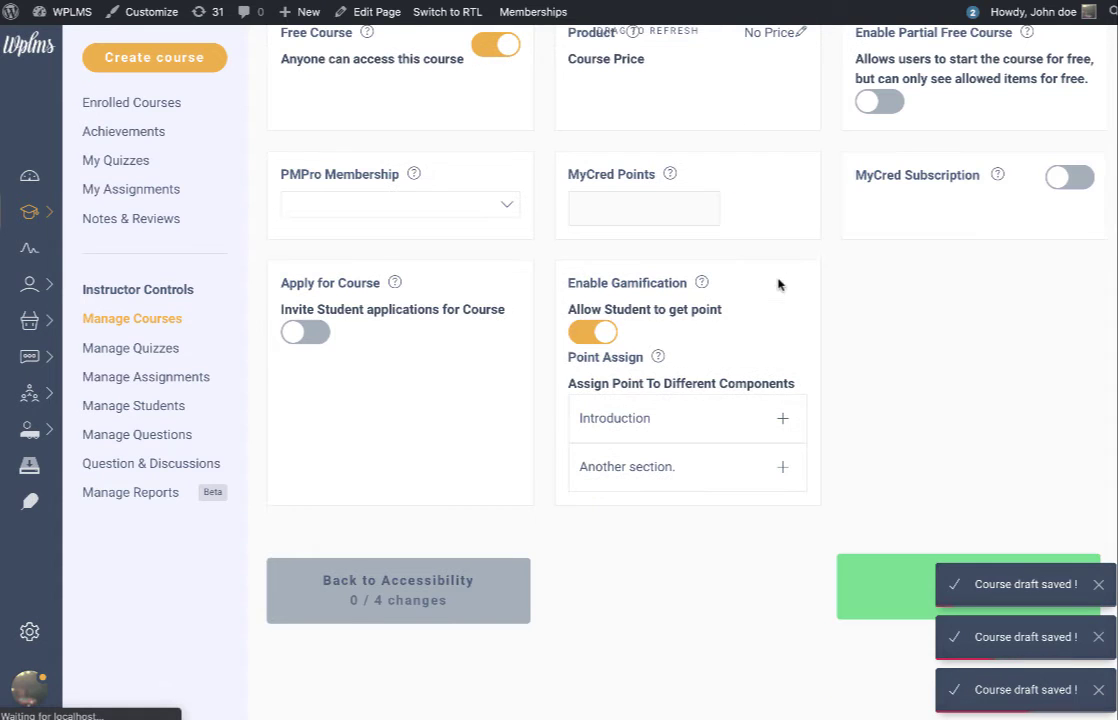
# - Publish the course, then resume Buiding Test Course from the Enrolled Courses grid
pyautogui.click(929, 574)
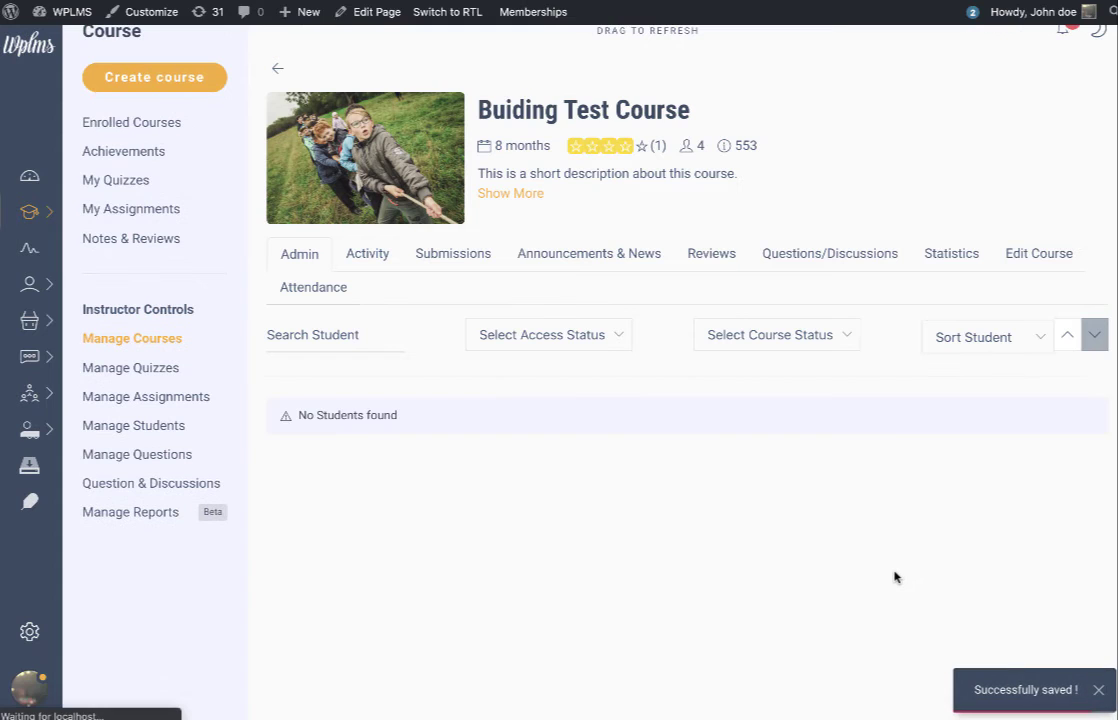
pyautogui.click(150, 122)
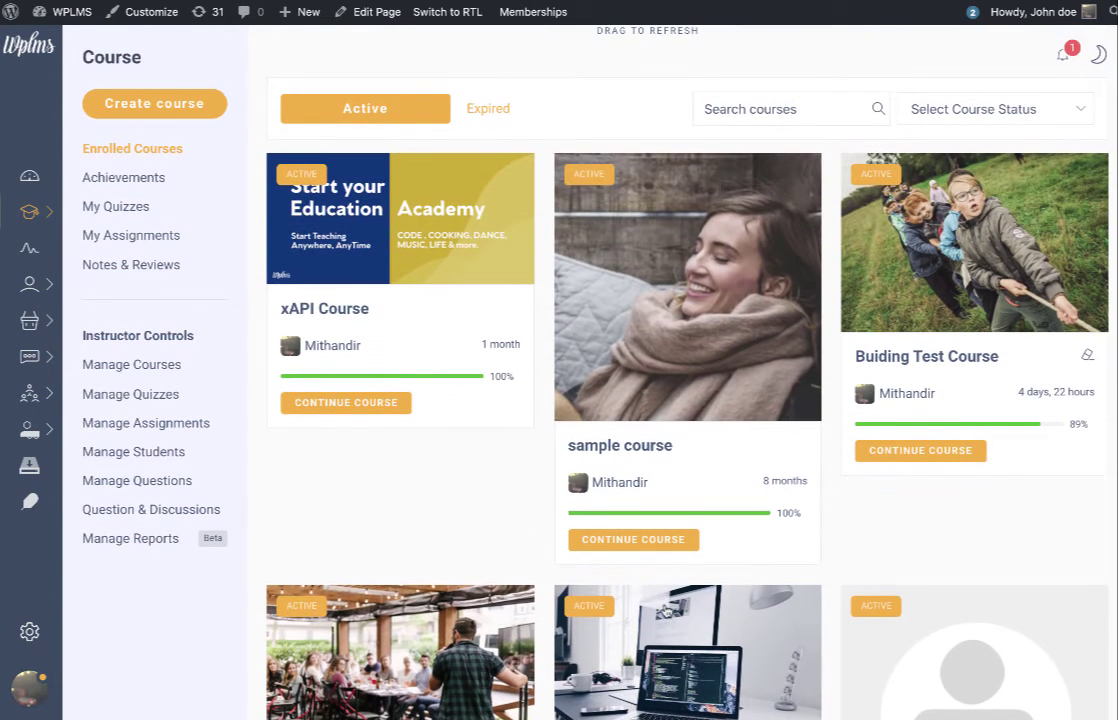
pyautogui.click(912, 450)
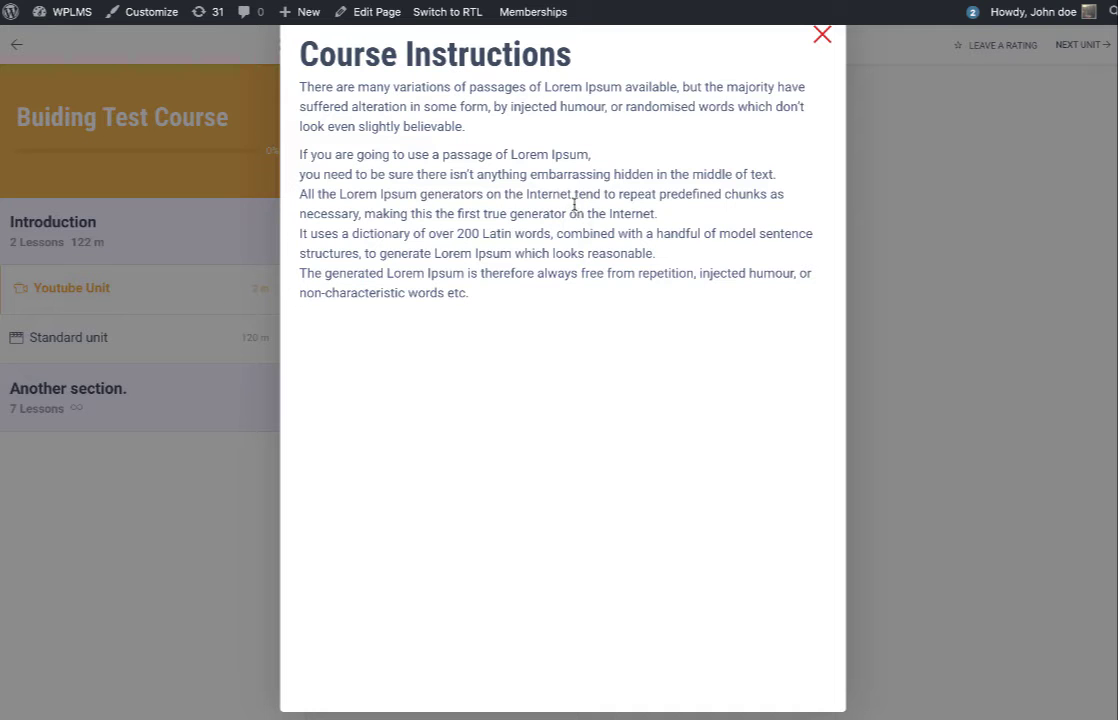
# - Dismiss the course instructions and open the Standard unit
pyautogui.click(823, 36)
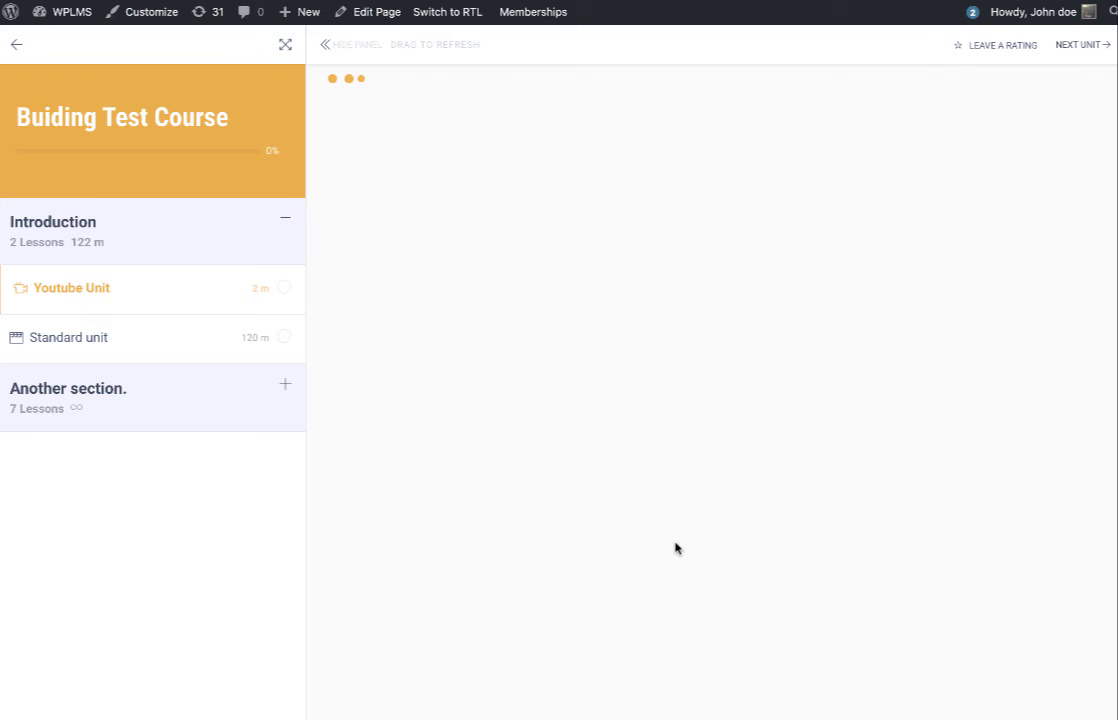
pyautogui.scroll(-20, 676, 548)
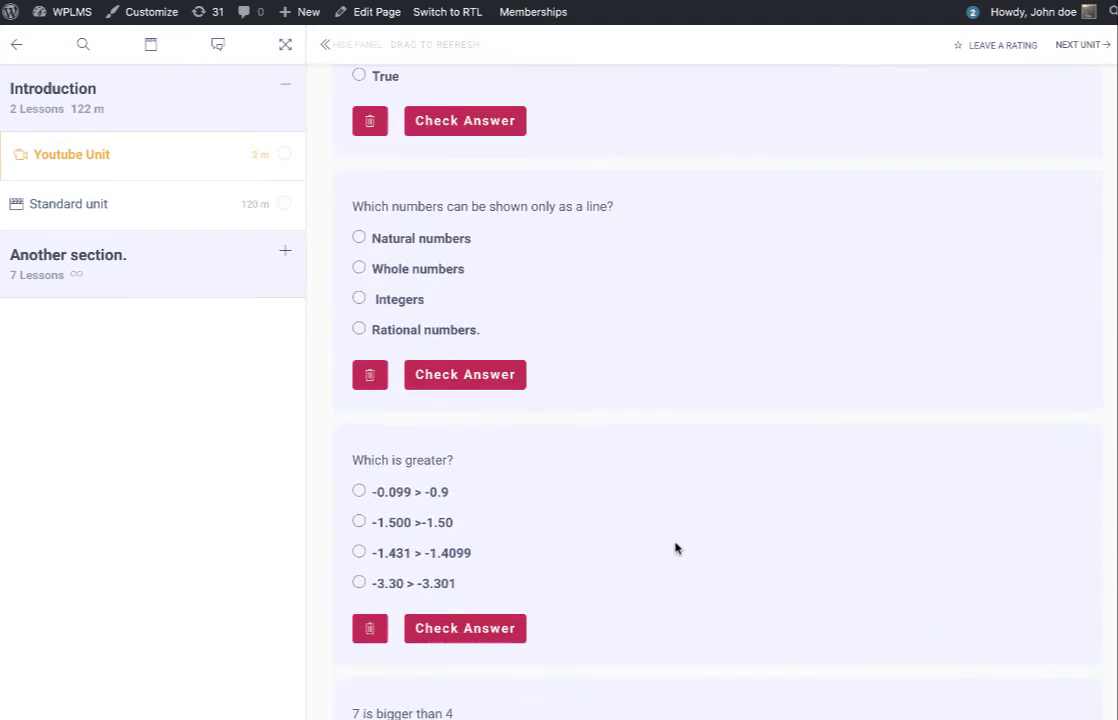
pyautogui.click(699, 683)
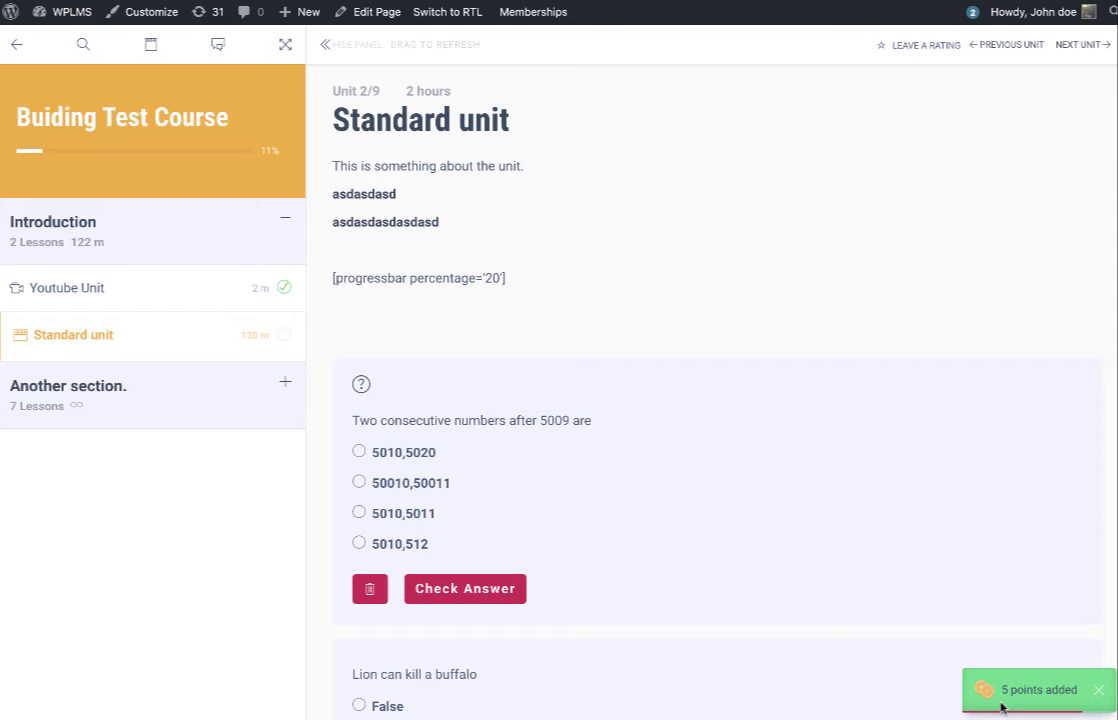
# - Expand Another section and move on to the Dynamic quiz unit
pyautogui.scroll(-10, 834, 633)
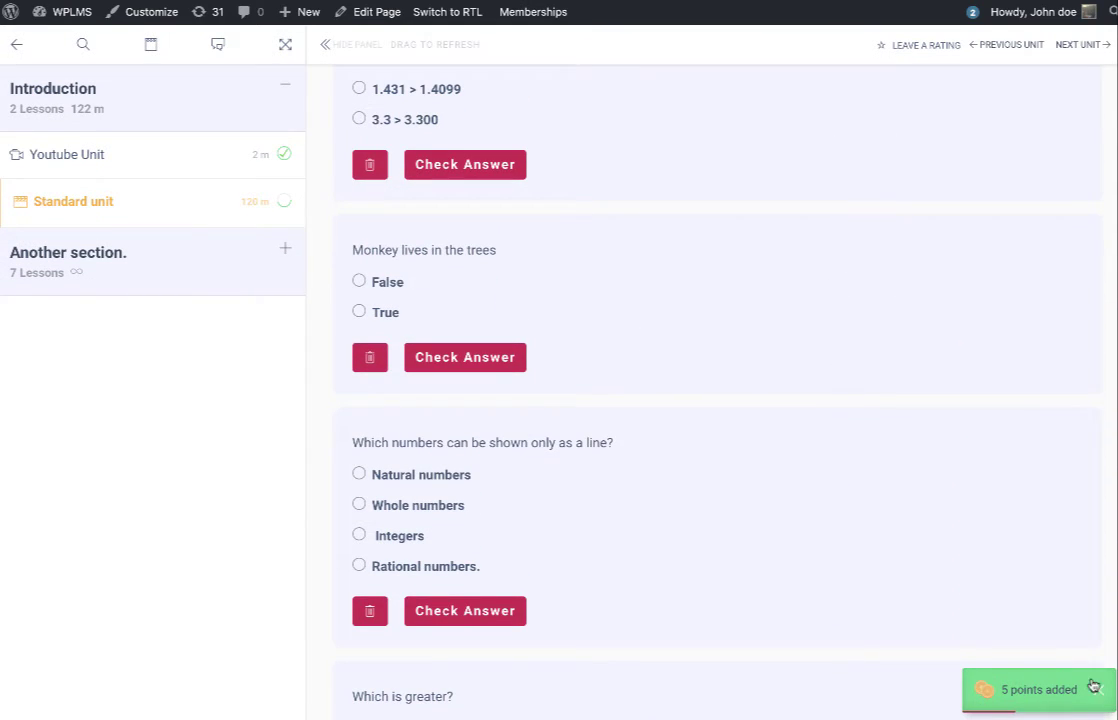
pyautogui.scroll(-15, 568, 593)
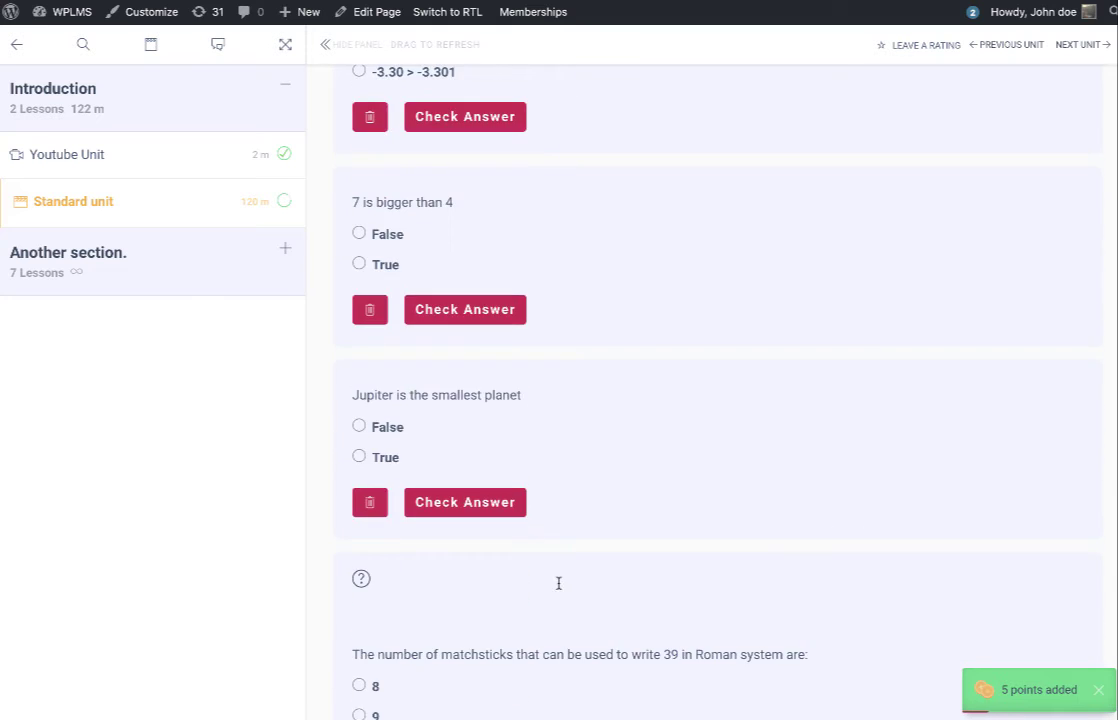
pyautogui.click(687, 697)
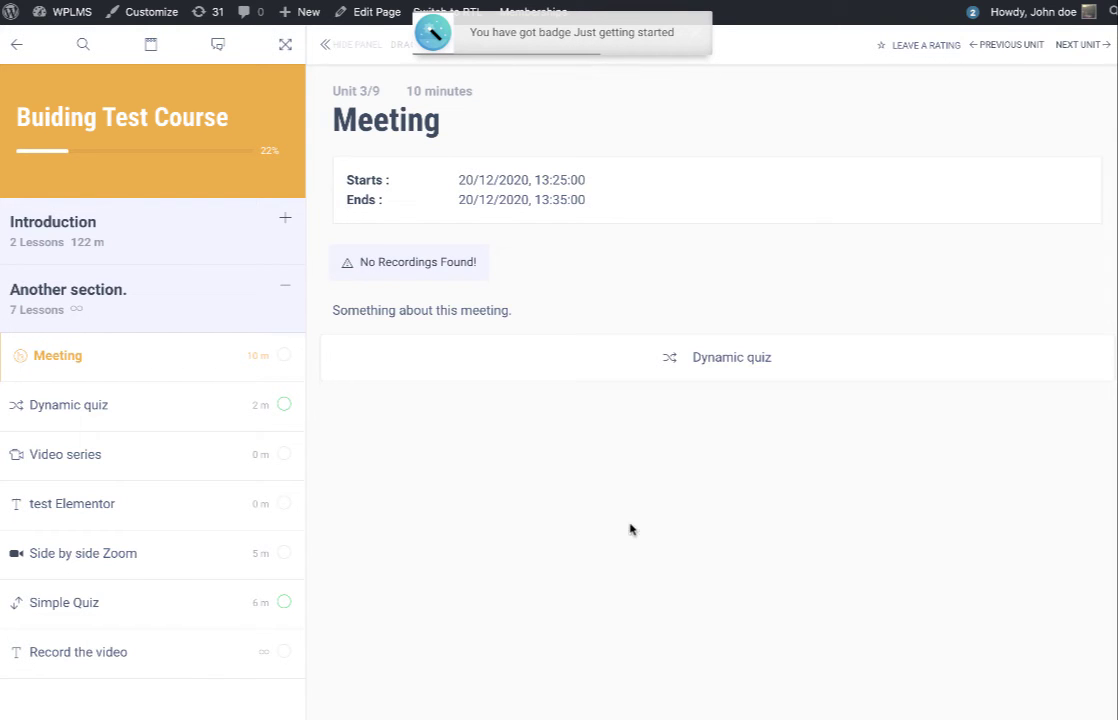
pyautogui.click(718, 350)
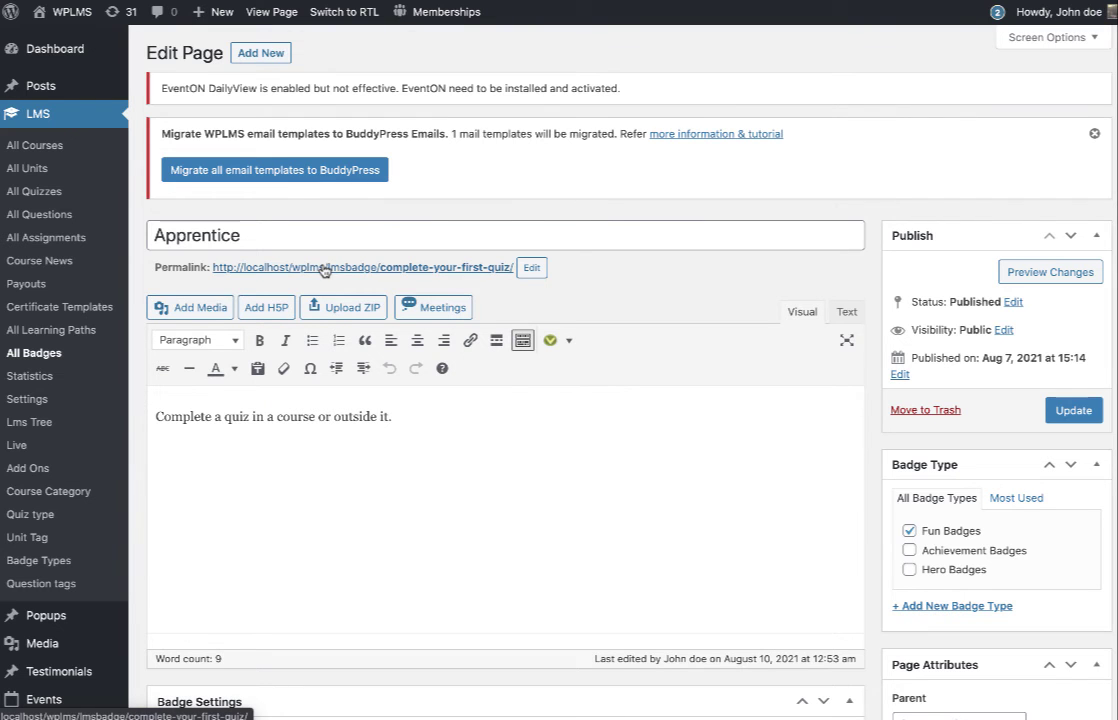
# - Review the Apprentice badge's points, then open Vibe BP's BuddyPress settings
pyautogui.scroll(-15, 150, 492)
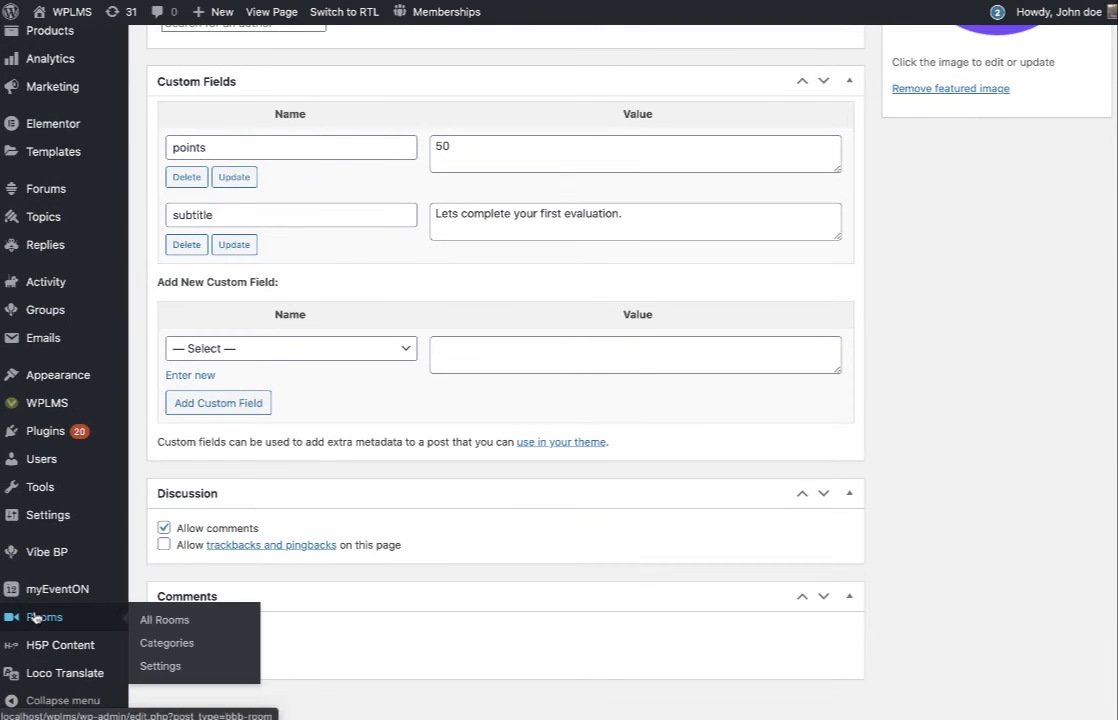
pyautogui.moveTo(44, 548)
pyautogui.click(157, 622)
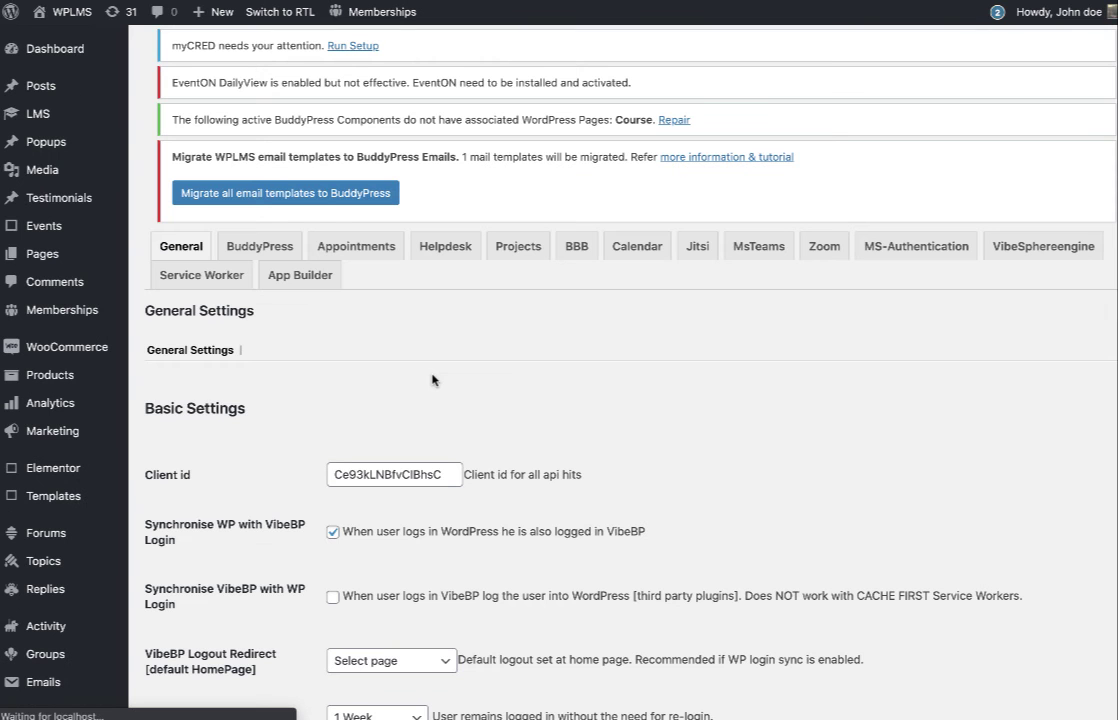
pyautogui.click(283, 247)
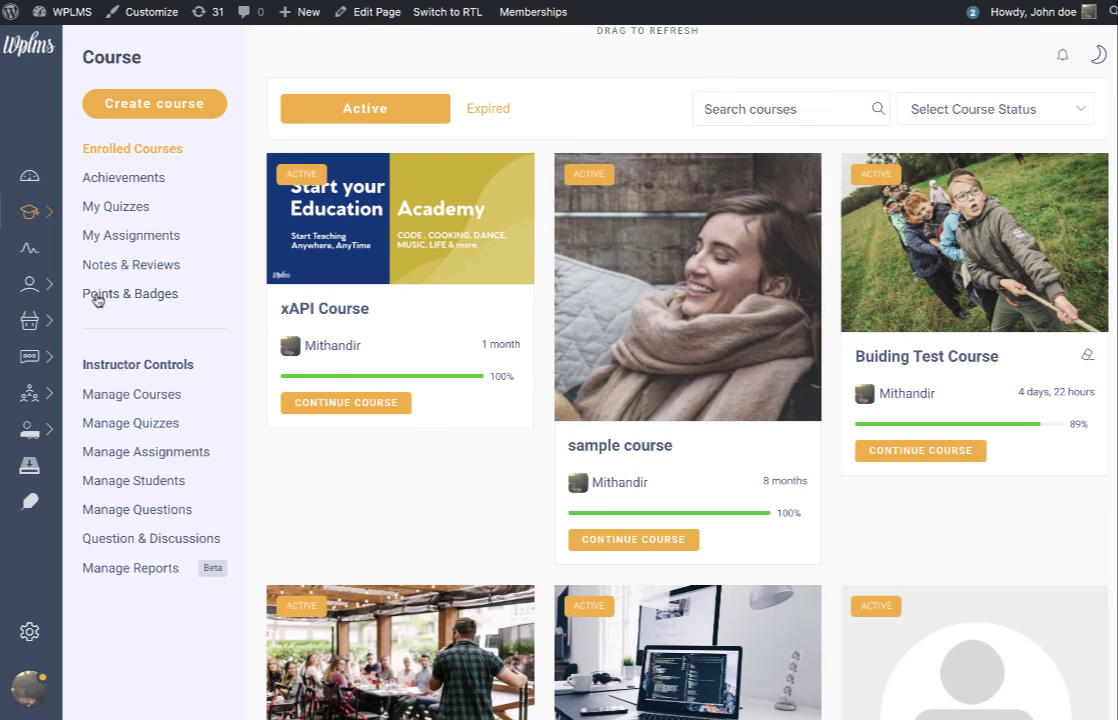
# - Open Points & Badges and review the 40-point total, badge tiers and per-unit points log
pyautogui.click(158, 295)
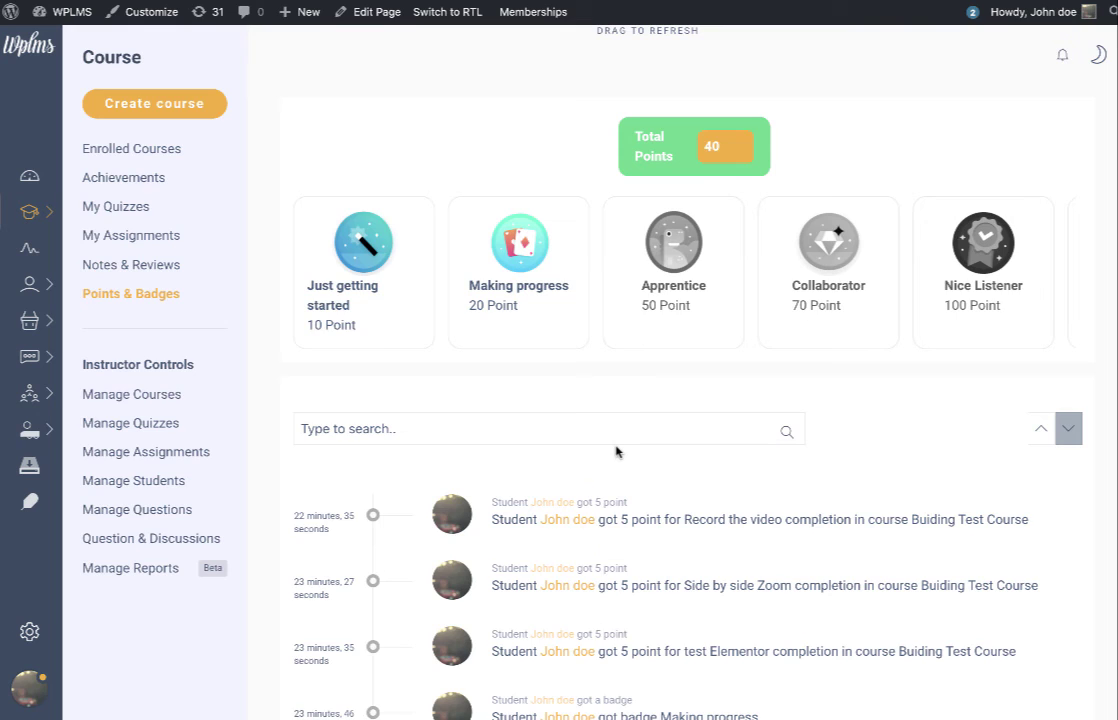
pyautogui.scroll(-2, 686, 470)
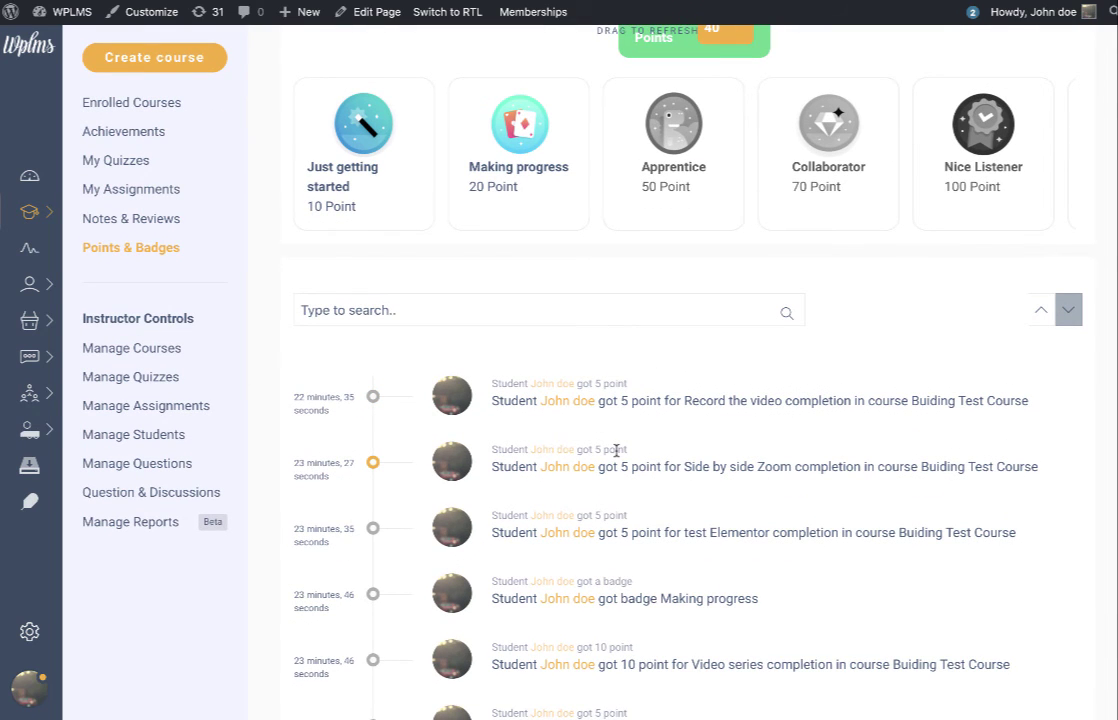
pyautogui.scroll(-2, 632, 452)
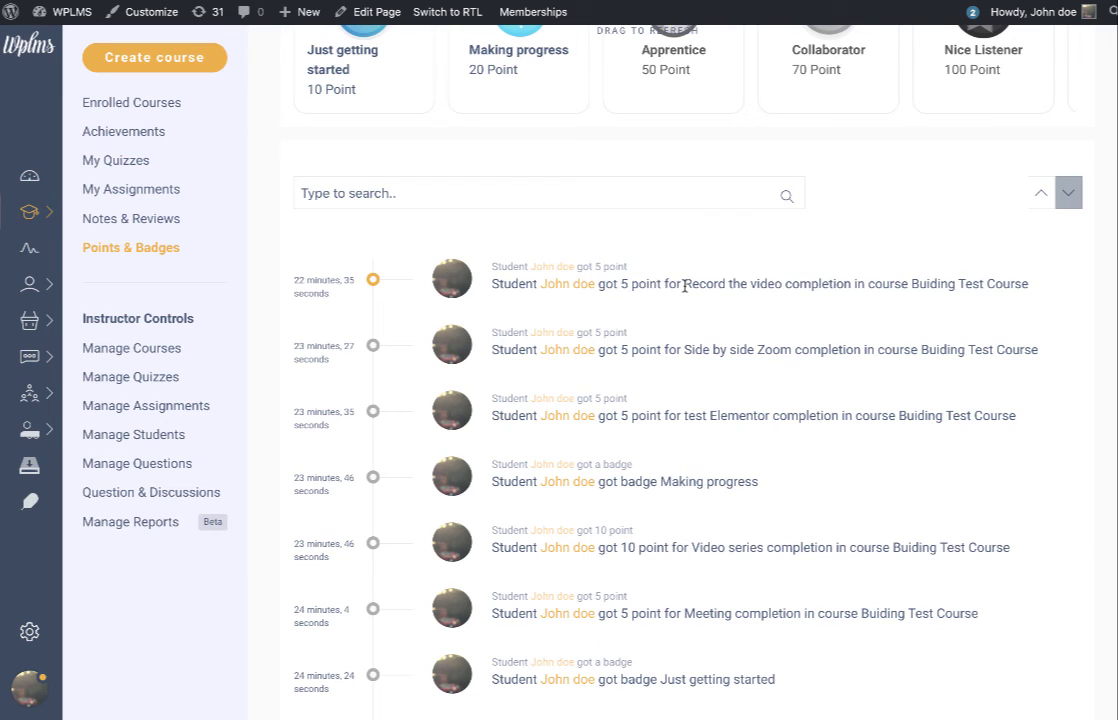
pyautogui.moveTo(683, 285); pyautogui.dragTo(841, 283)
pyautogui.moveTo(911, 285); pyautogui.dragTo(1030, 288)
pyautogui.scroll(-2, 782, 408)
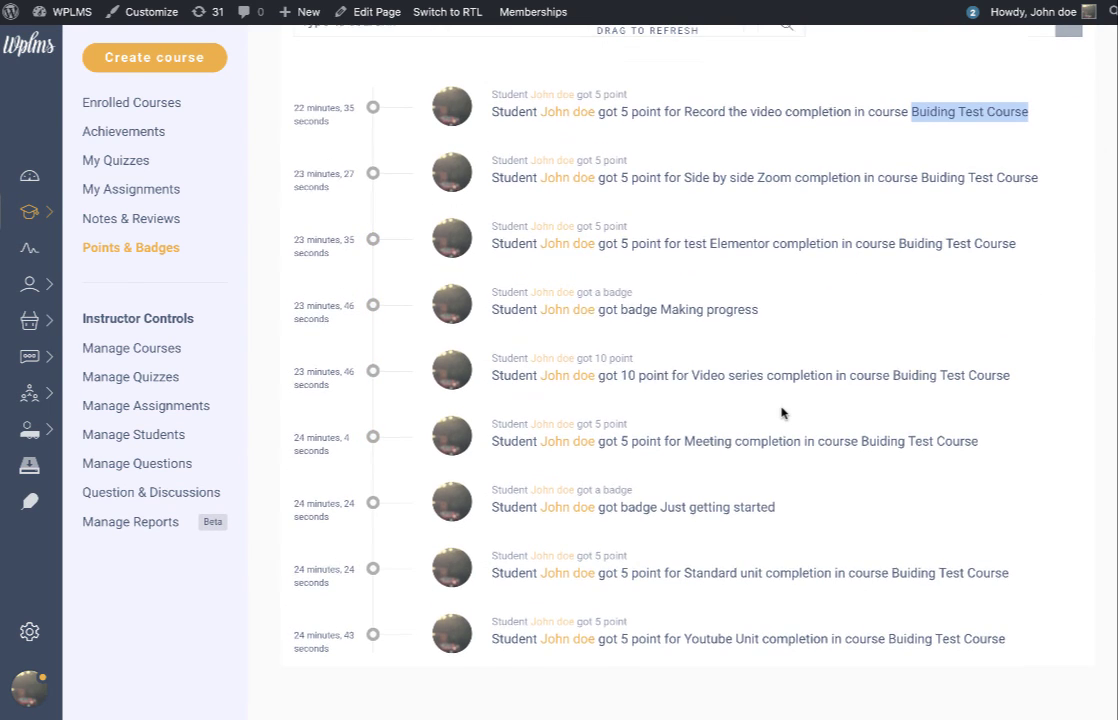
pyautogui.scroll(5, 781, 412)
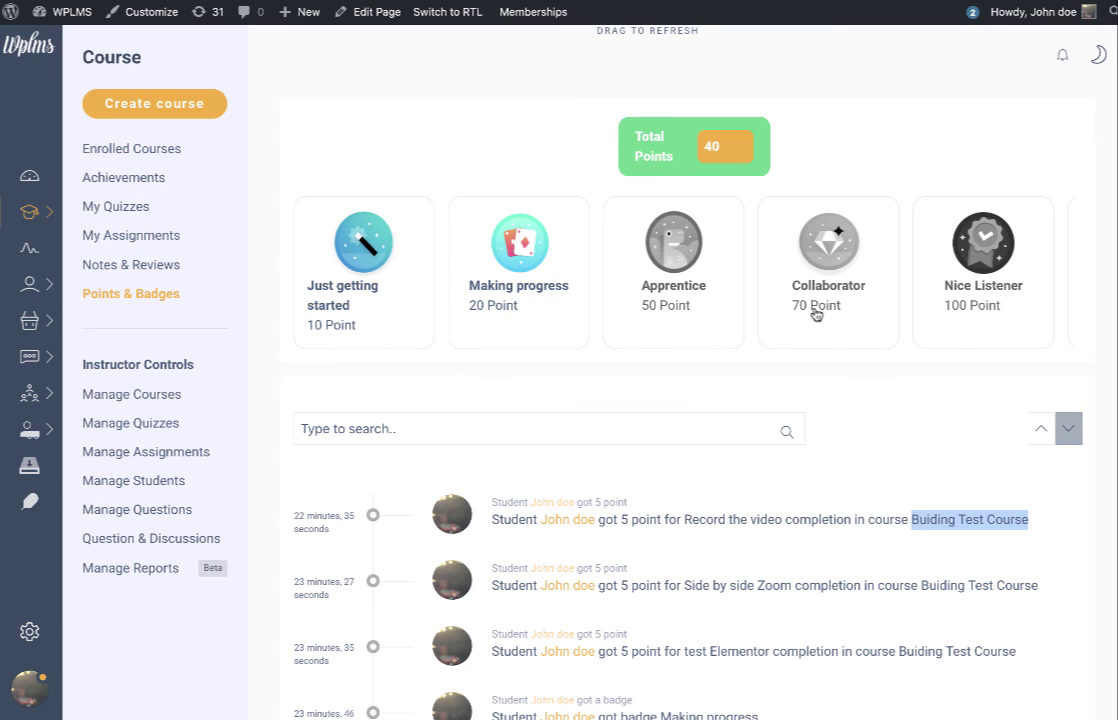
pyautogui.moveTo(873, 309); pyautogui.dragTo(830, 318)
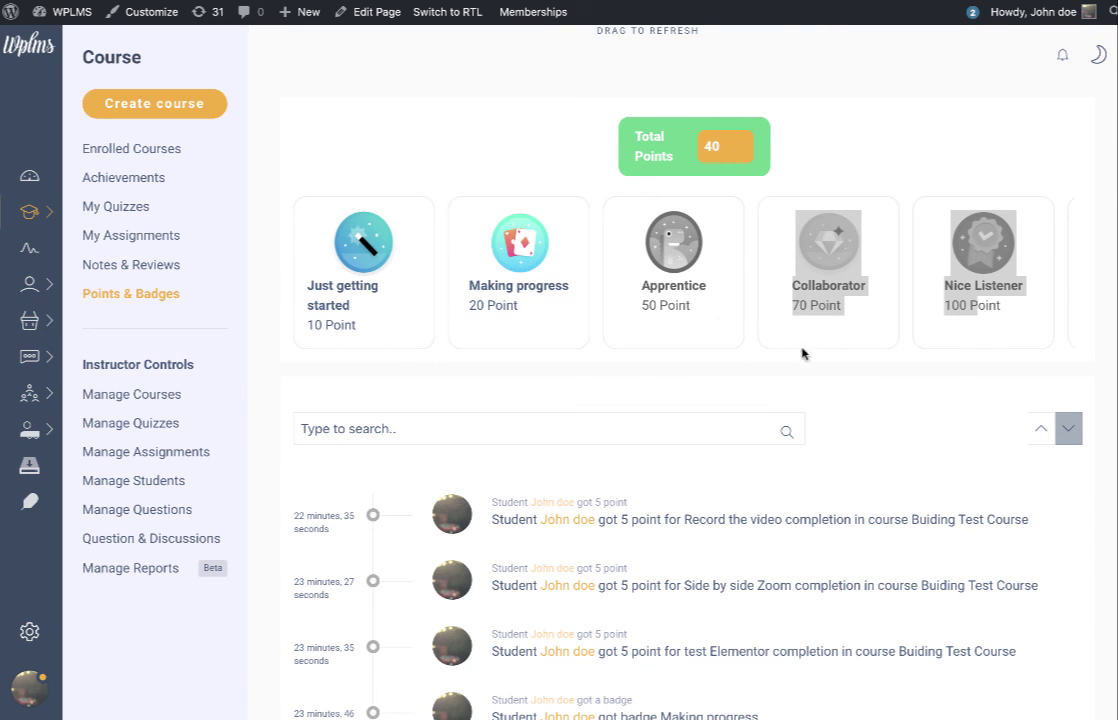
pyautogui.click(714, 374)
pyautogui.hscroll(5, 646, 327)
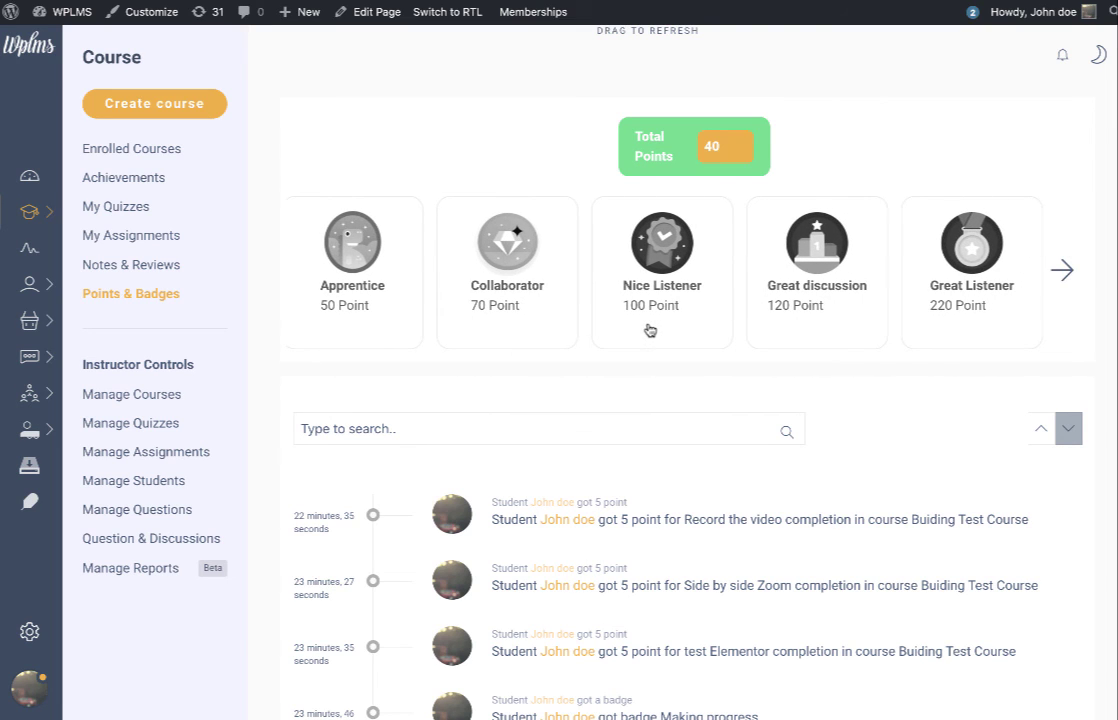
pyautogui.hscroll(-3, 841, 334)
pyautogui.hscroll(3, 843, 336)
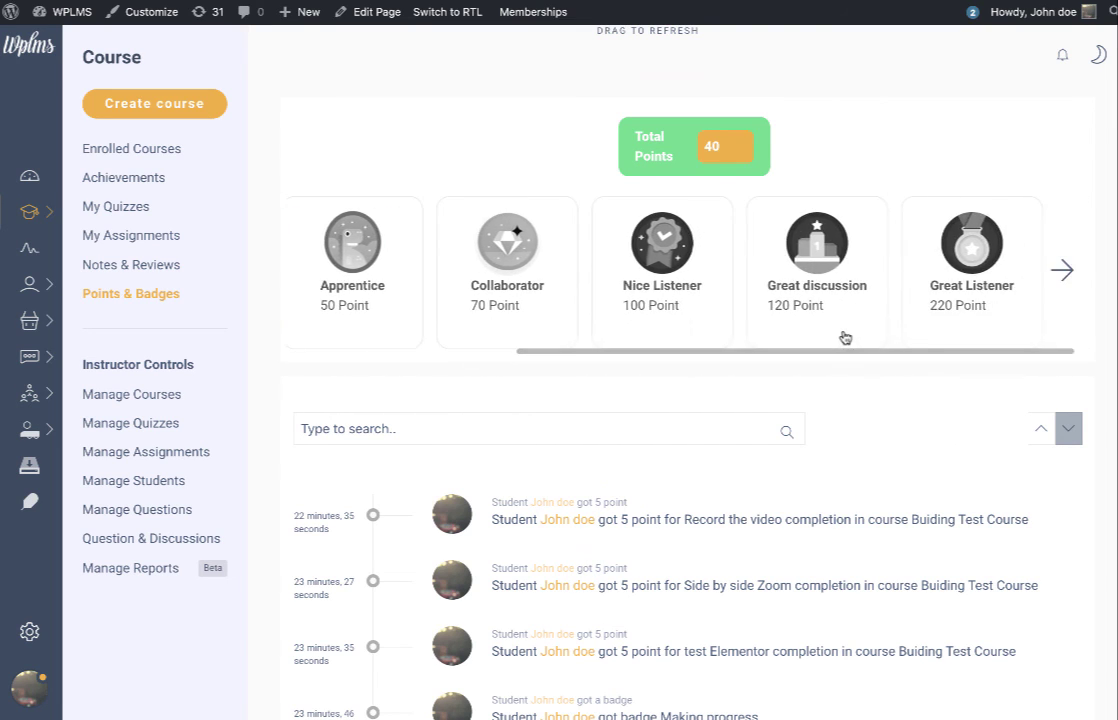
pyautogui.click(1062, 270)
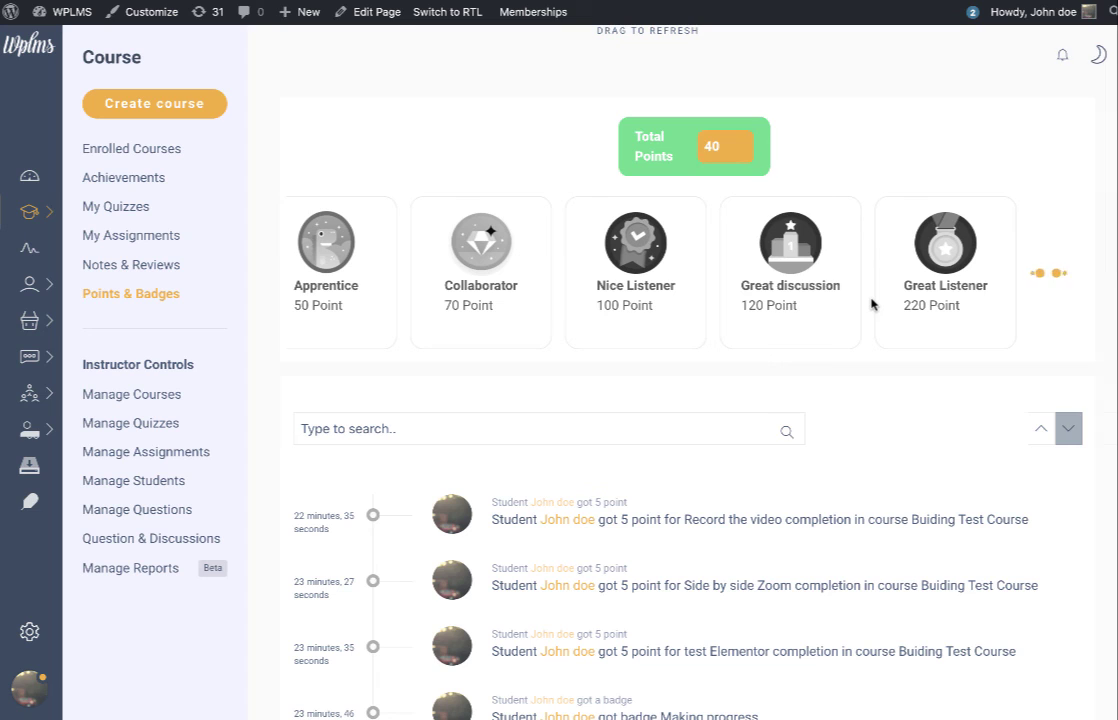
pyautogui.hscroll(5, 872, 305)
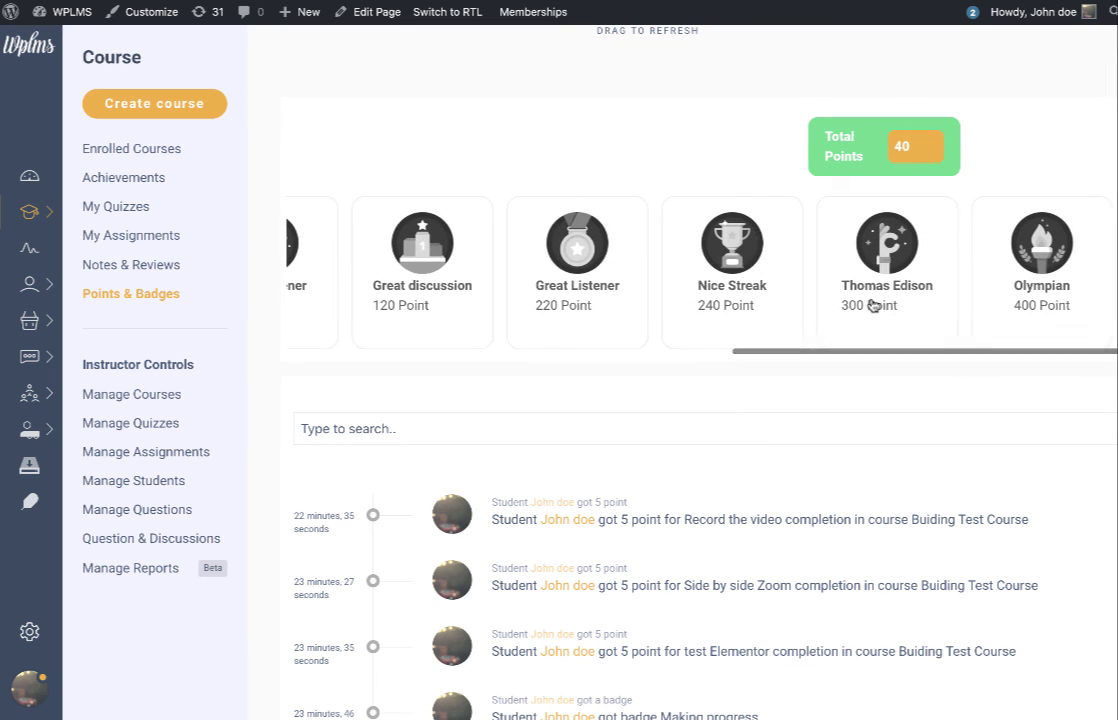